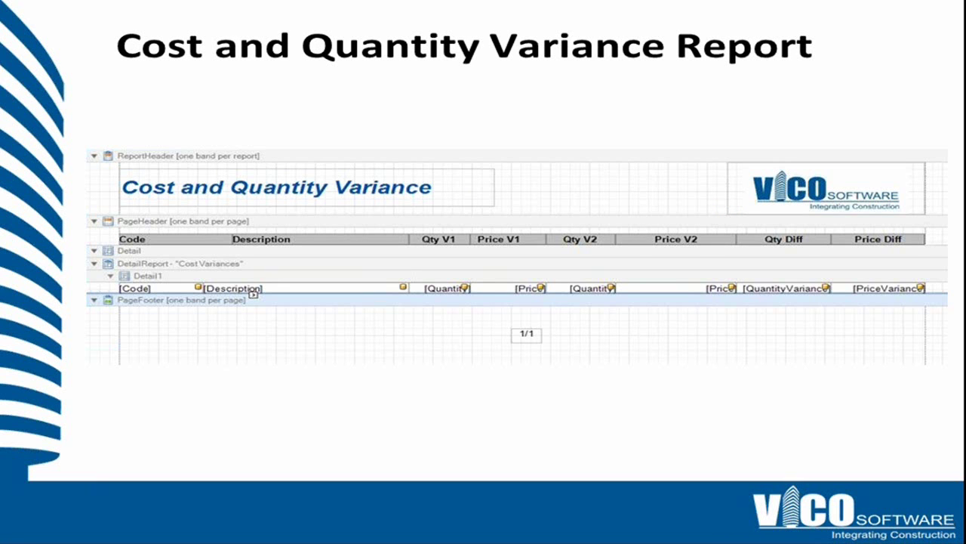
# Leave the slide show, switch to Vico Office and duplicate the third Cost Plan Report template under Webinar Reports 05/09.
pyautogui.press('Escape')
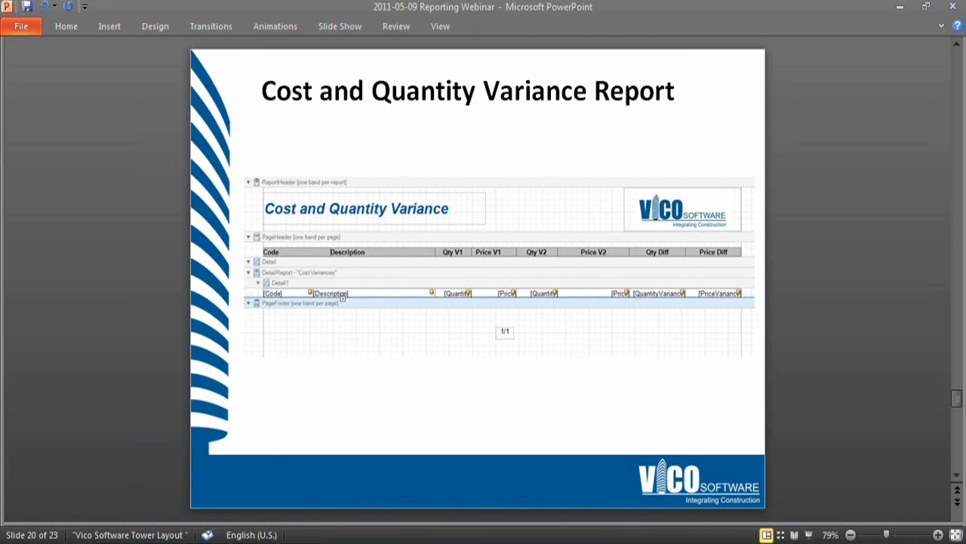
pyautogui.hotkey('alt', 'Tab')
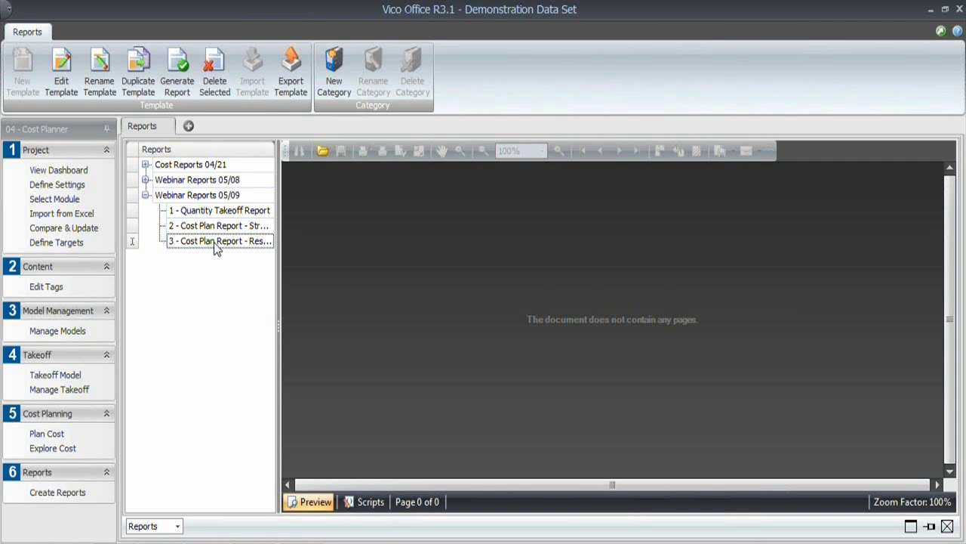
pyautogui.rightClick(214, 242)
pyautogui.click(253, 252)
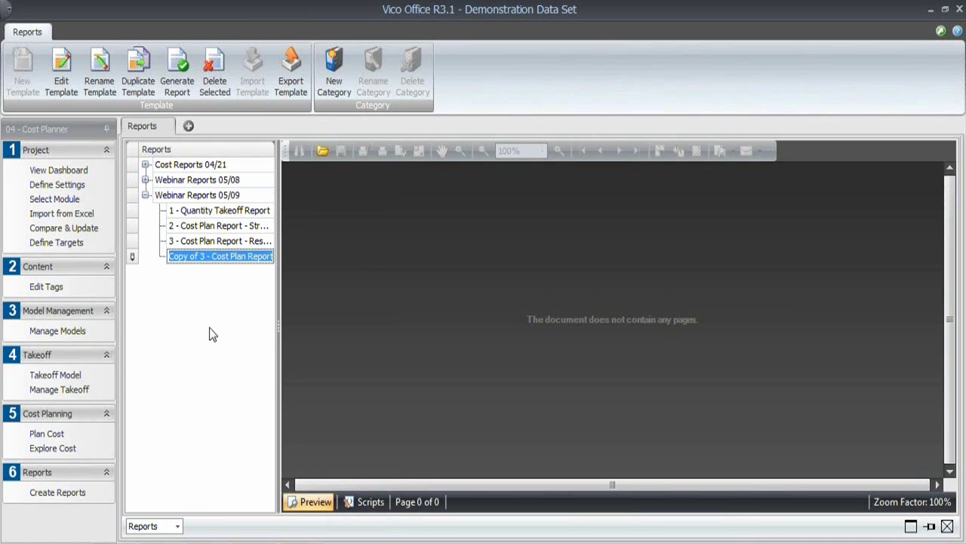
# Name the duplicated template "4 - Cost and Quantity Variance Report" and open it for editing in the report designer.
pyautogui.write('4')
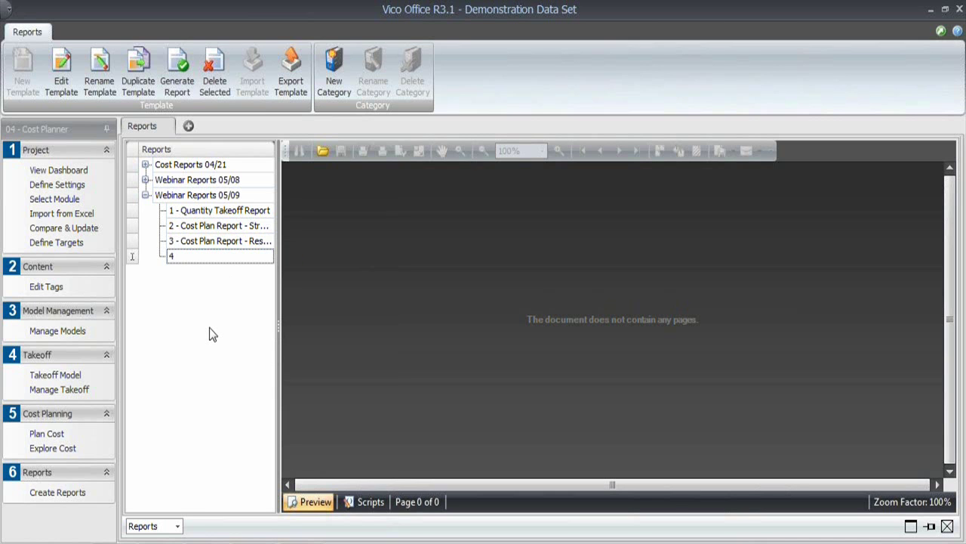
pyautogui.write(' - Cost and Quantity Var')
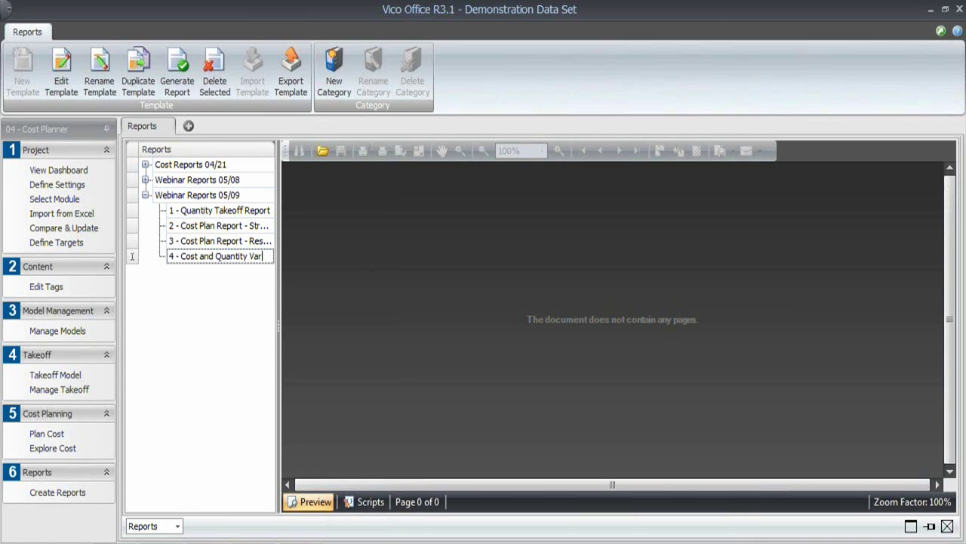
pyautogui.write('iance Report')
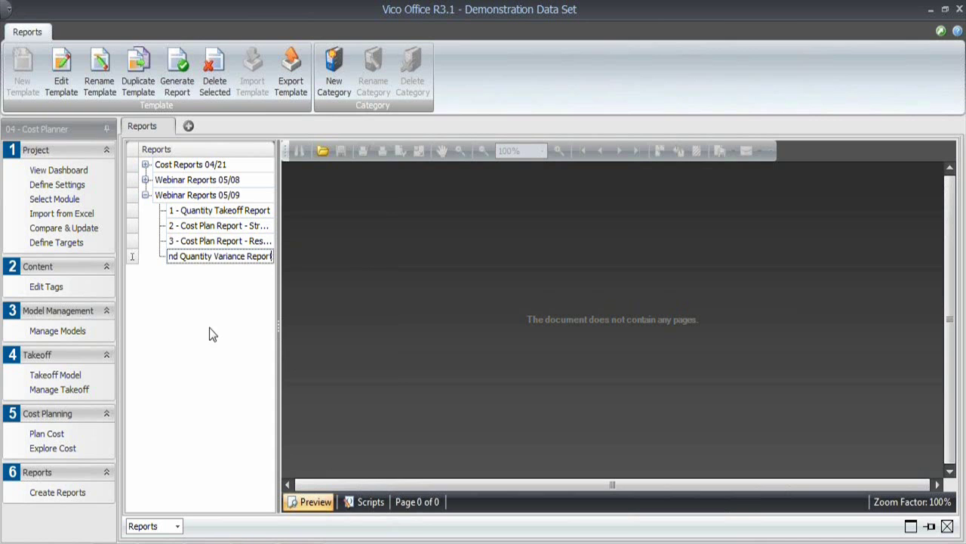
pyautogui.press('Return')
pyautogui.rightClick(208, 258)
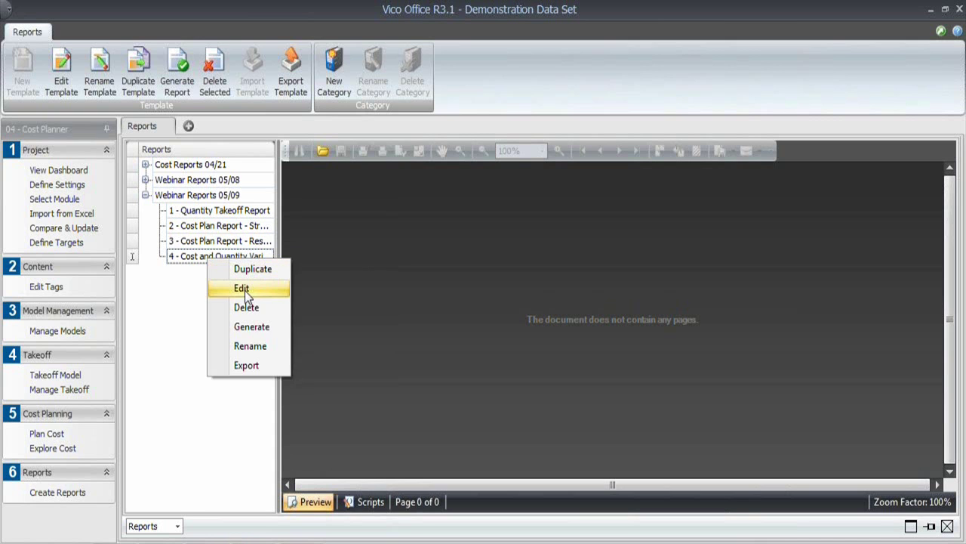
pyautogui.click(246, 291)
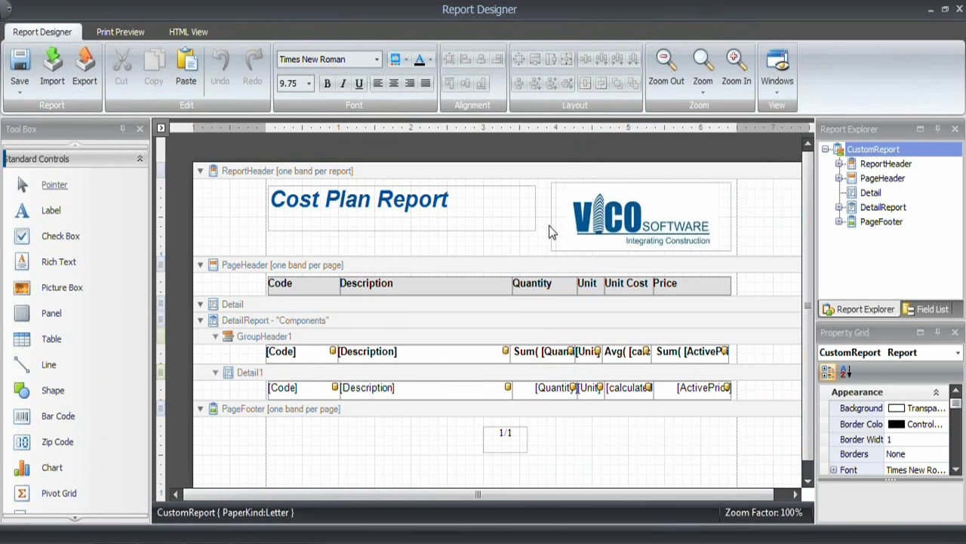
# Set the Landscape page setting of the whole CustomReport to Yes.
pyautogui.click(776, 212)
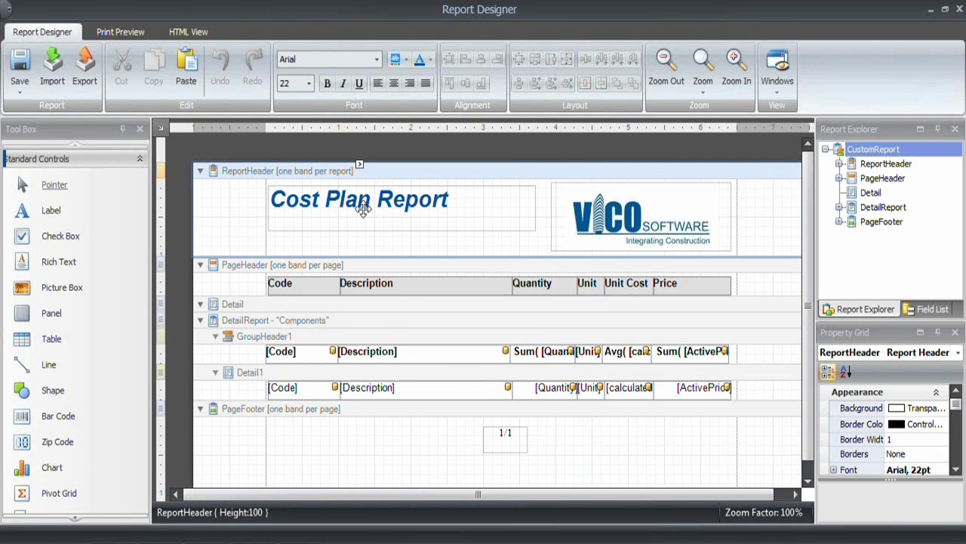
pyautogui.click(867, 151)
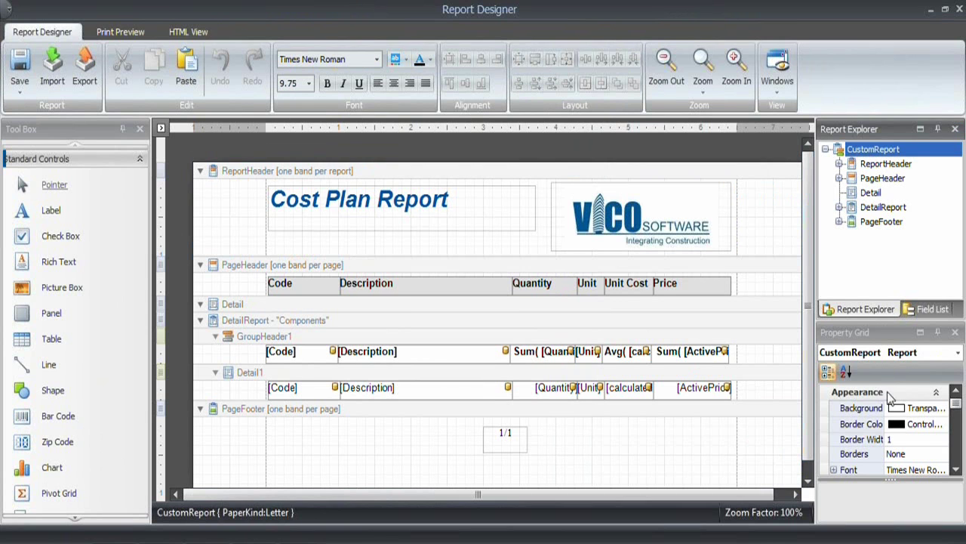
pyautogui.moveTo(956, 406); pyautogui.dragTo(955, 424)
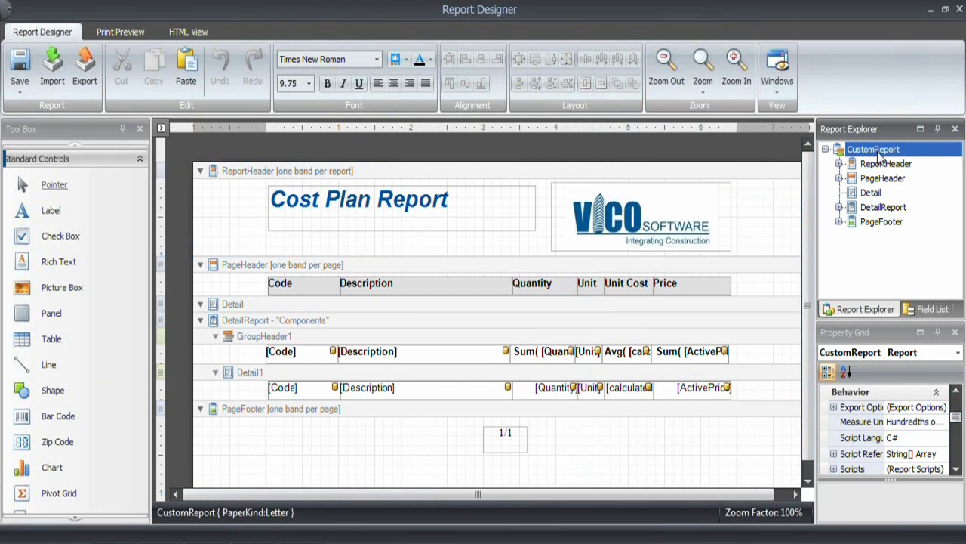
pyautogui.moveTo(956, 415); pyautogui.dragTo(957, 432)
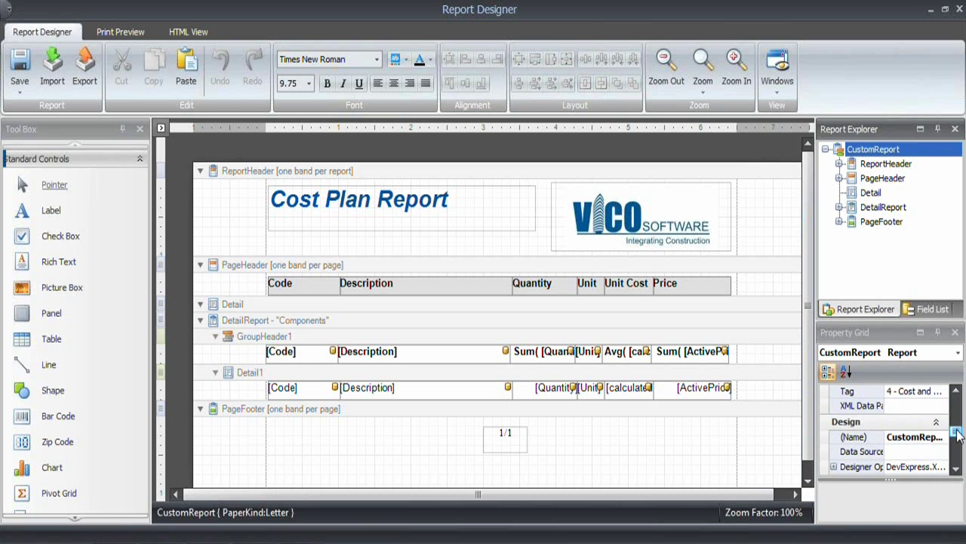
pyautogui.click(920, 332)
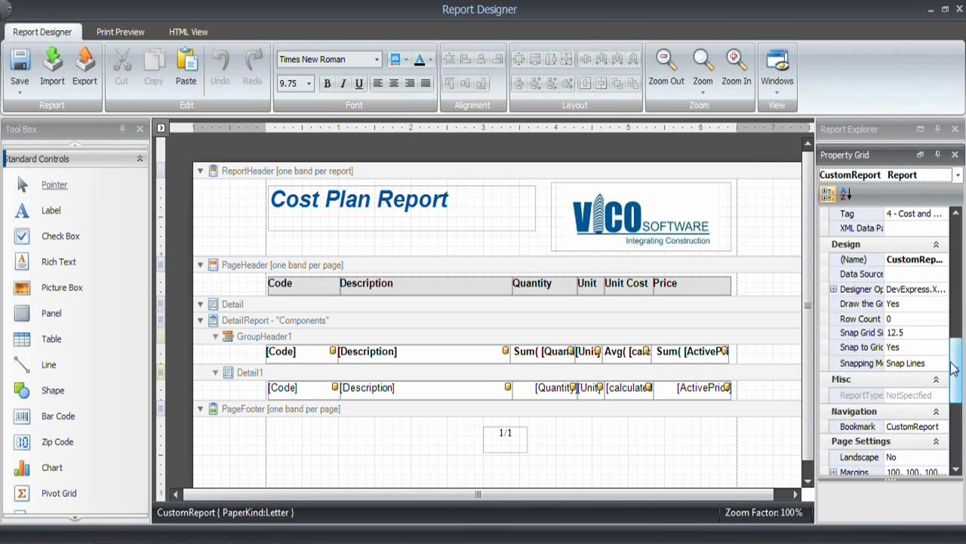
pyautogui.moveTo(952, 367); pyautogui.dragTo(953, 378)
pyautogui.click(902, 428)
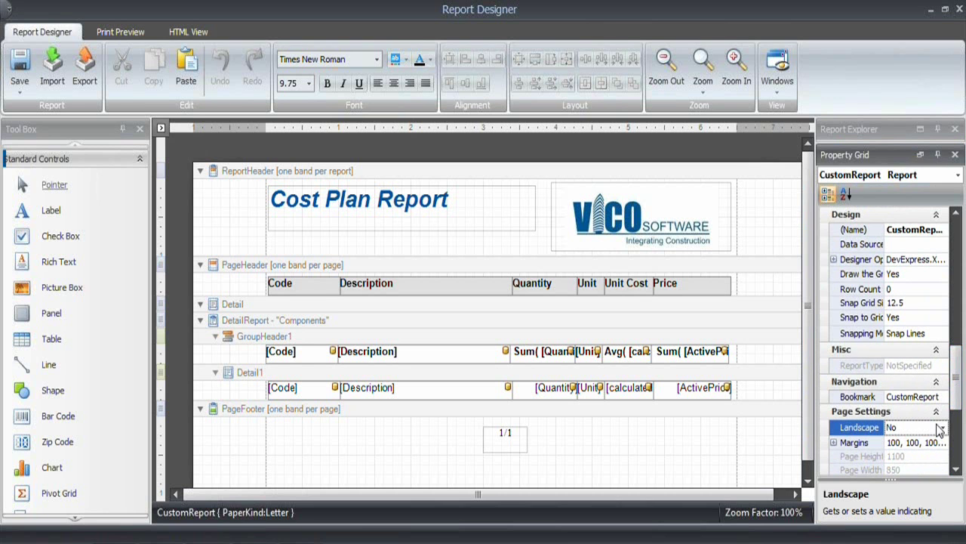
pyautogui.click(942, 428)
pyautogui.click(916, 450)
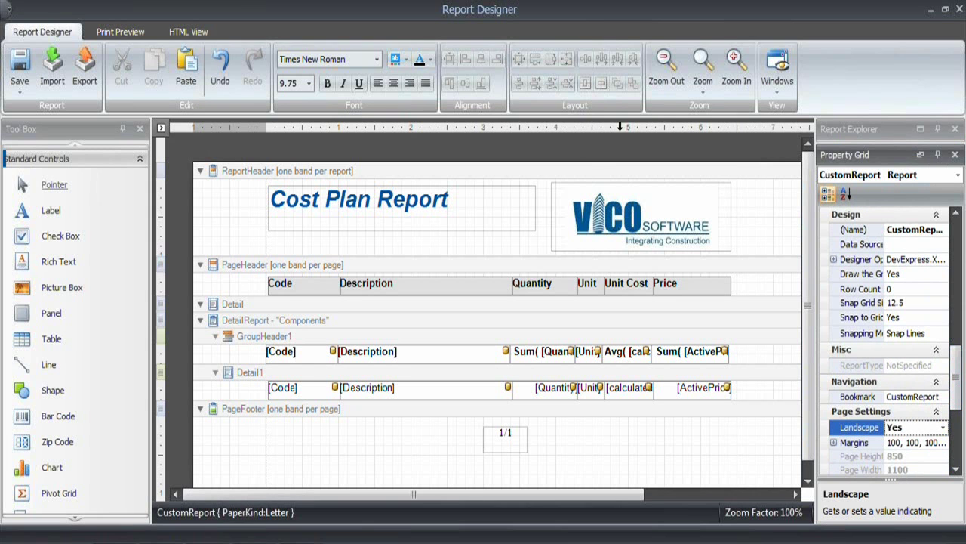
# Move the Vico Software logo in the report header over to the right page margin.
pyautogui.click(670, 71)
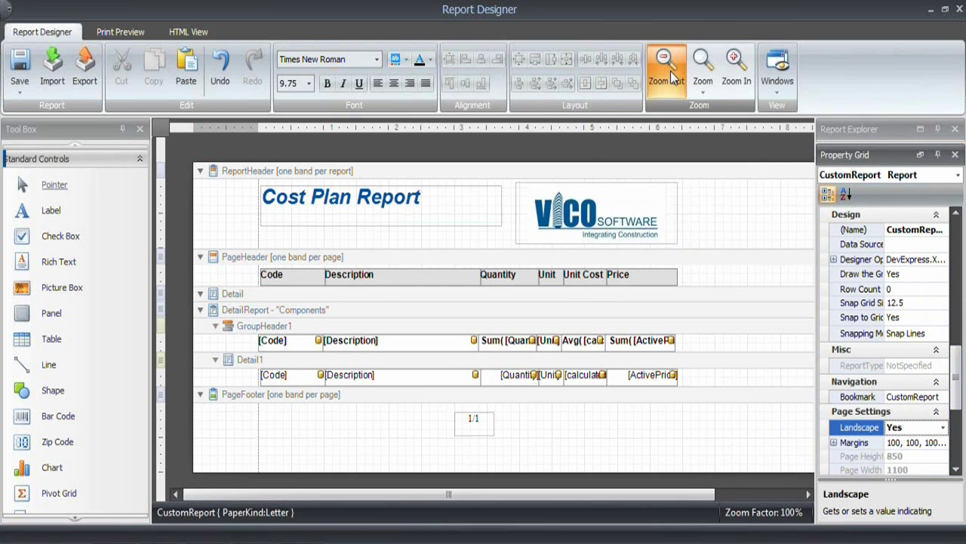
pyautogui.click(670, 71)
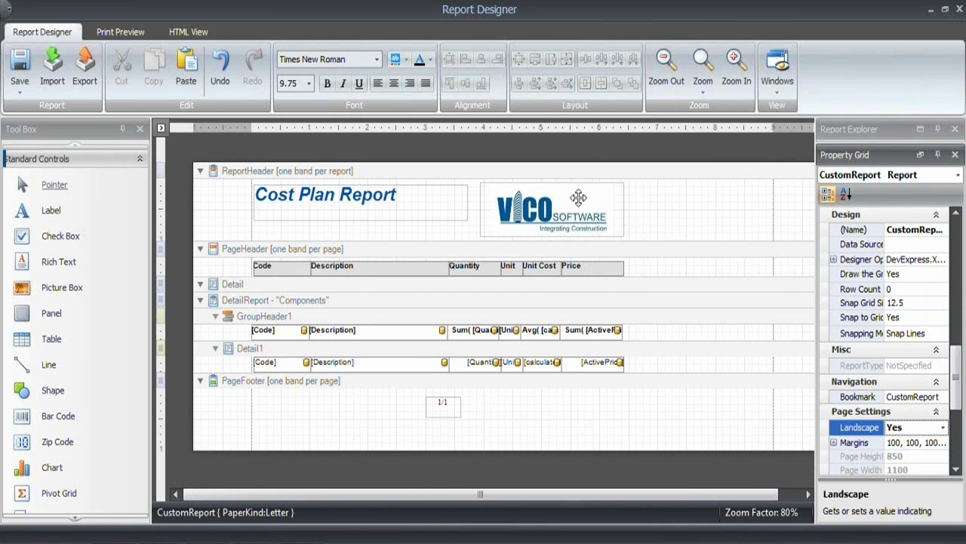
pyautogui.moveTo(580, 201); pyautogui.dragTo(729, 201)
# Widen the report header's title label to about 600 units and change its text to "Variance Report".
pyautogui.click(445, 195)
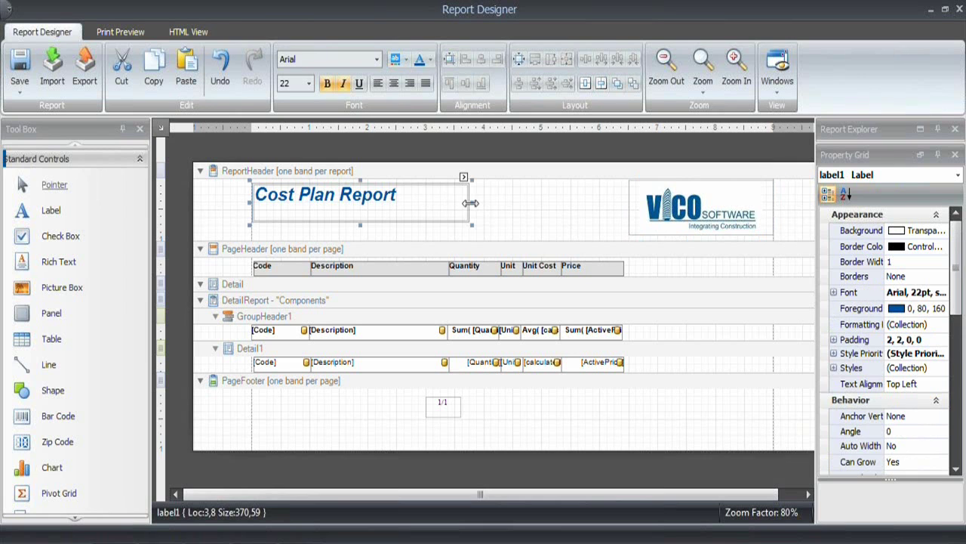
pyautogui.moveTo(468, 201); pyautogui.dragTo(605, 201)
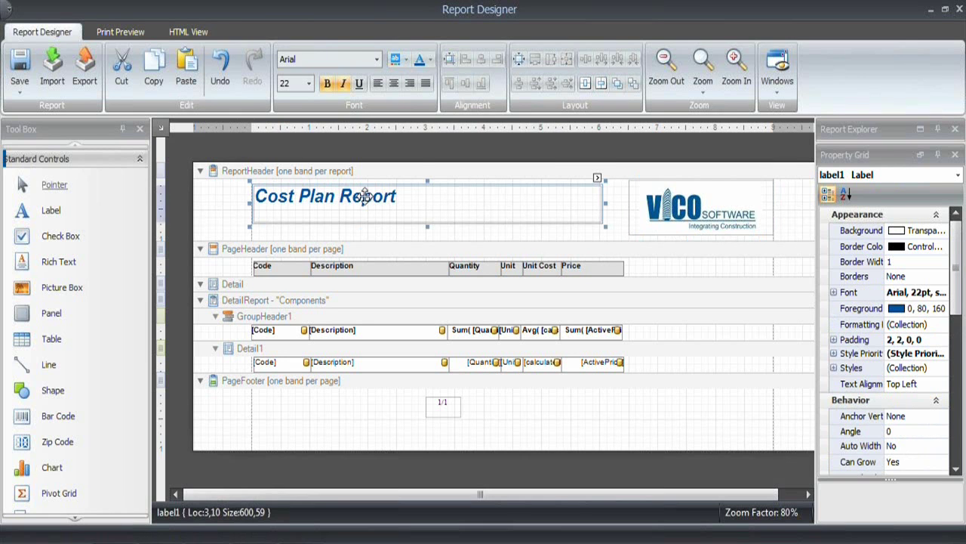
pyautogui.doubleClick(371, 200)
pyautogui.write('Va')
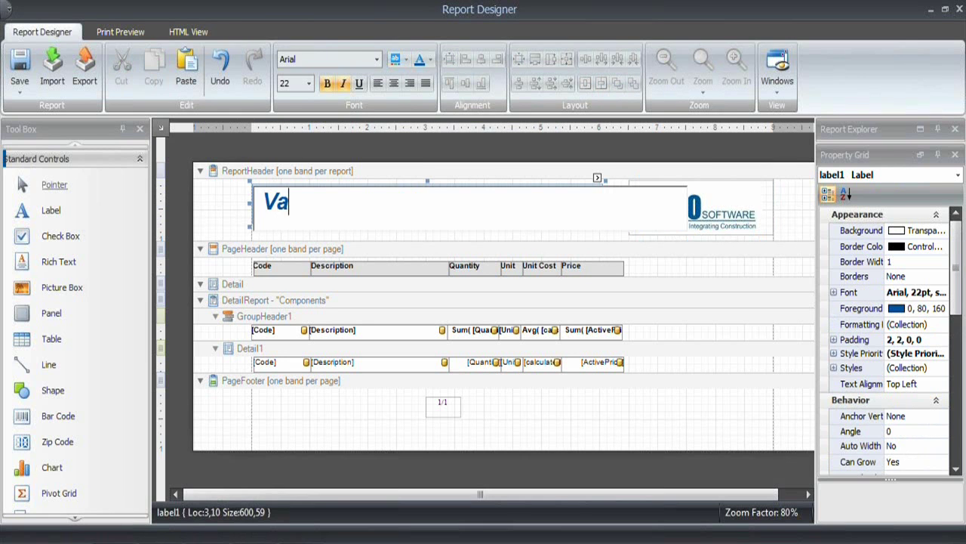
pyautogui.write('riance Report')
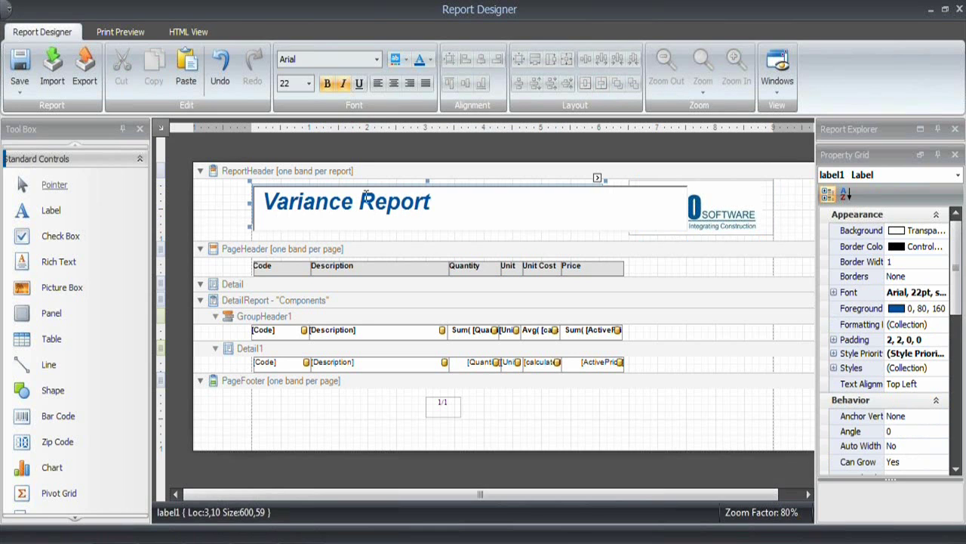
pyautogui.click(202, 203)
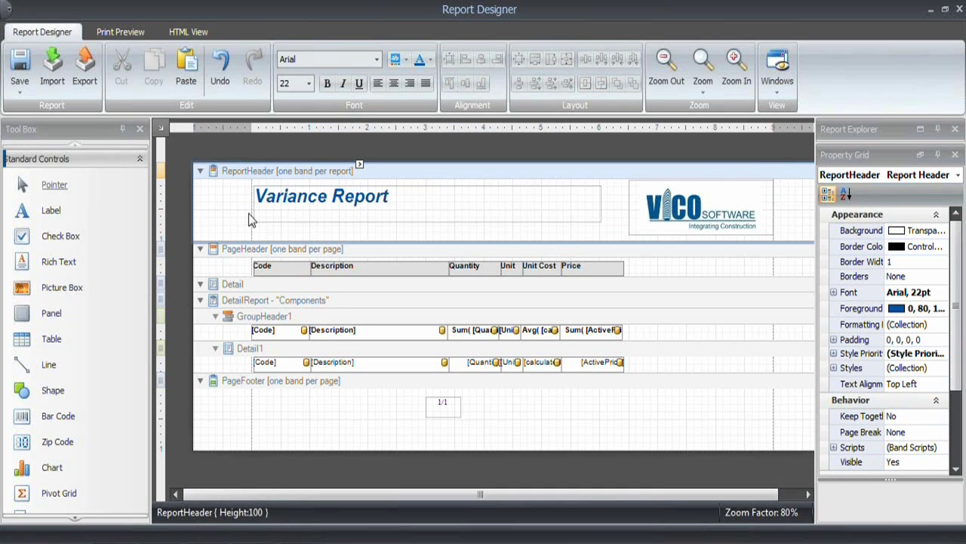
# Widen the Price cell of the page header table to about 355 units, extending the table close to the right page margin.
pyautogui.click(286, 265)
pyautogui.click(509, 270)
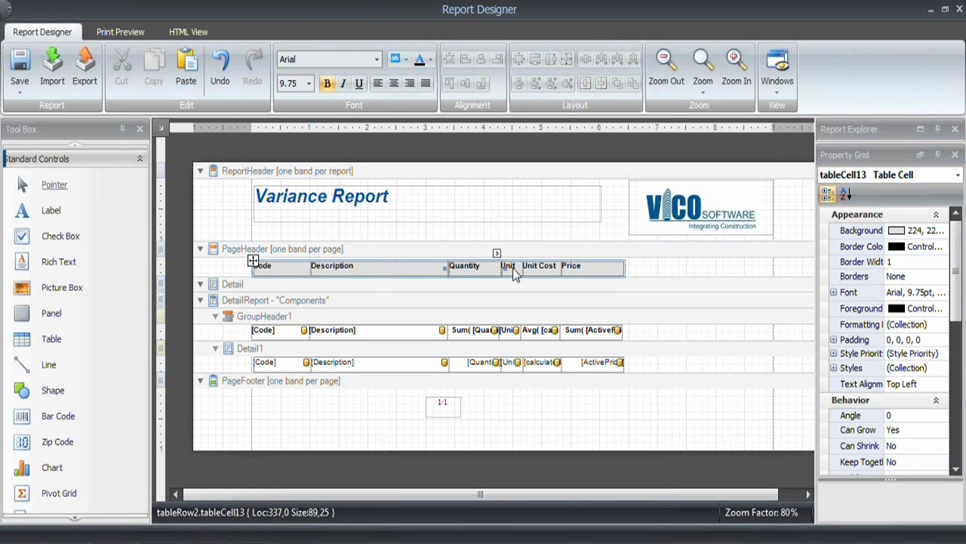
pyautogui.click(541, 270)
pyautogui.click(596, 269)
pyautogui.moveTo(631, 268); pyautogui.dragTo(769, 278)
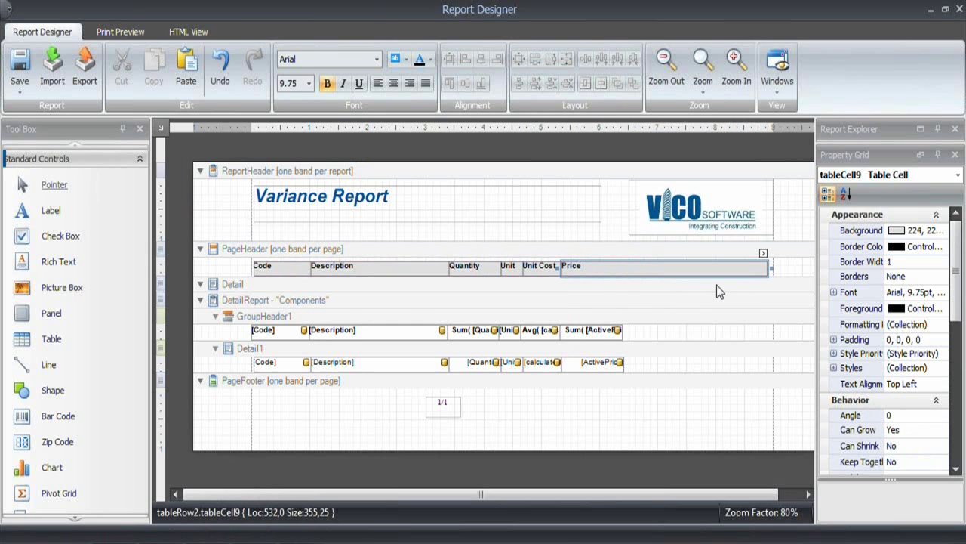
# Insert two new columns to the right of the Price column in the page header table.
pyautogui.rightClick(584, 269)
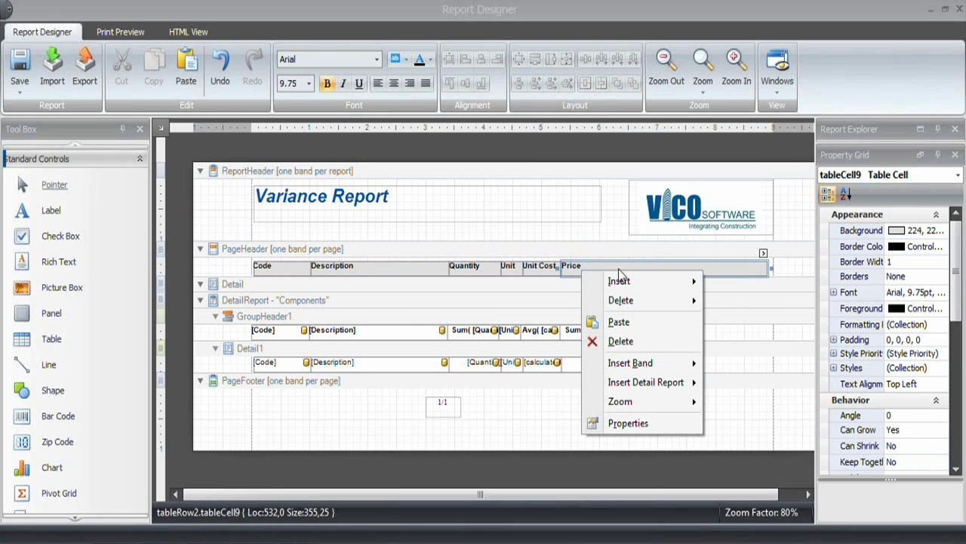
pyautogui.moveTo(619, 281)
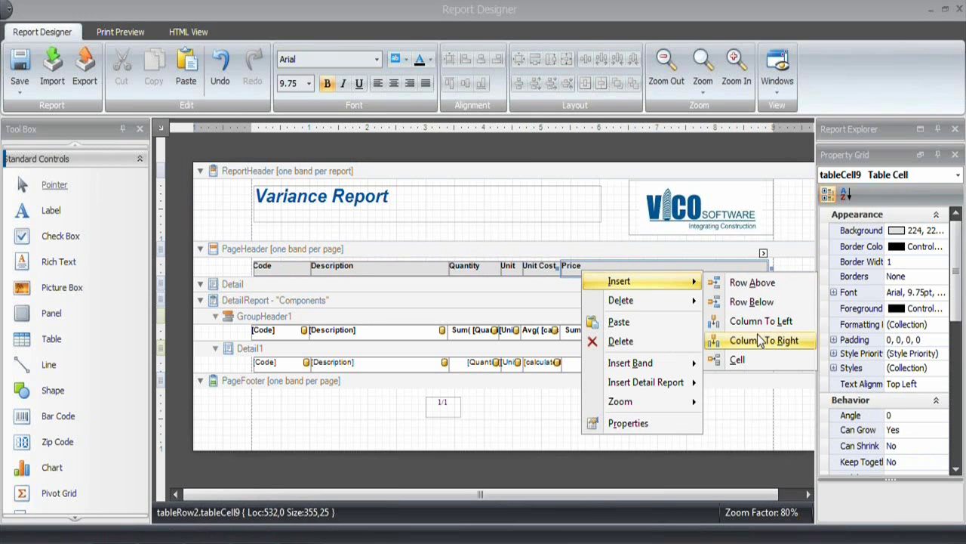
pyautogui.click(764, 340)
pyautogui.rightClick(694, 271)
pyautogui.moveTo(751, 284)
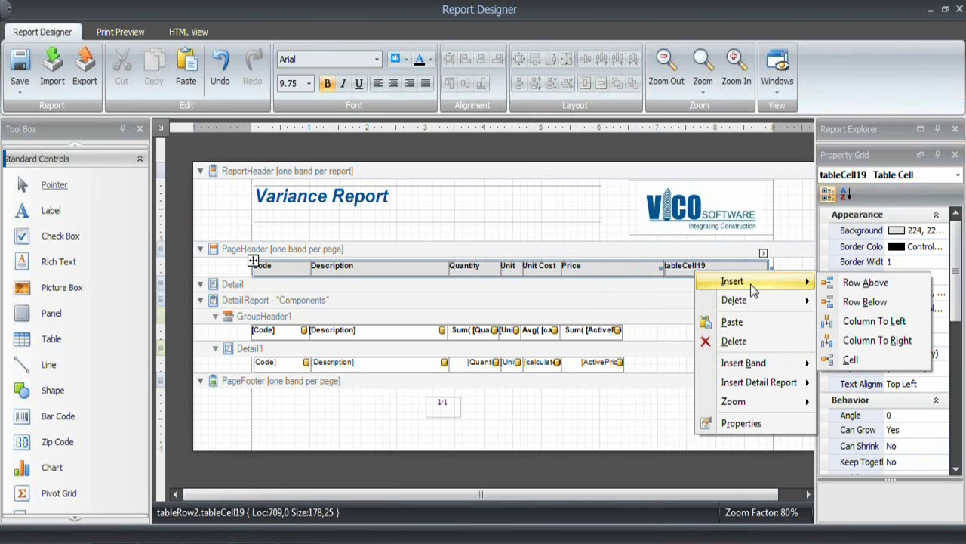
pyautogui.click(875, 341)
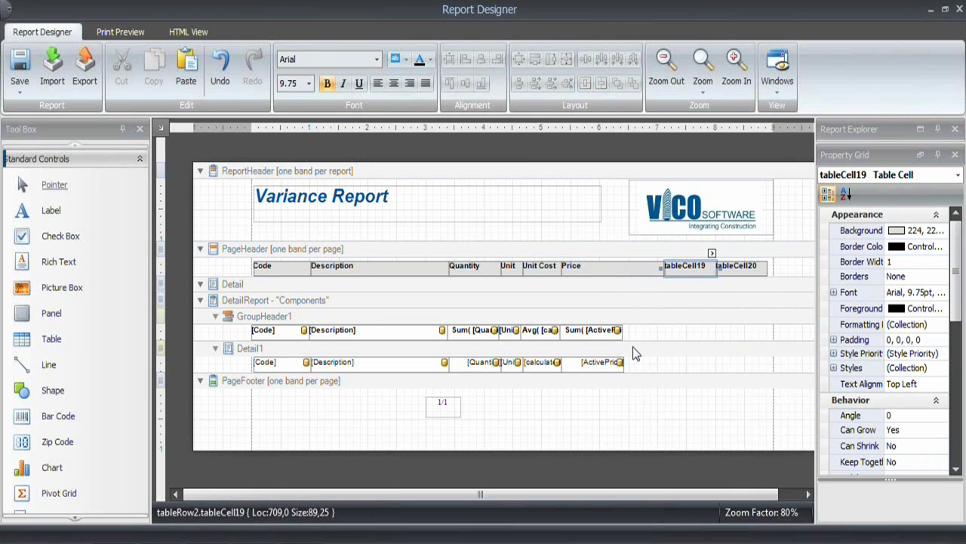
# Delete the "Components" detail report band together with its group header and detail rows.
pyautogui.click(332, 301)
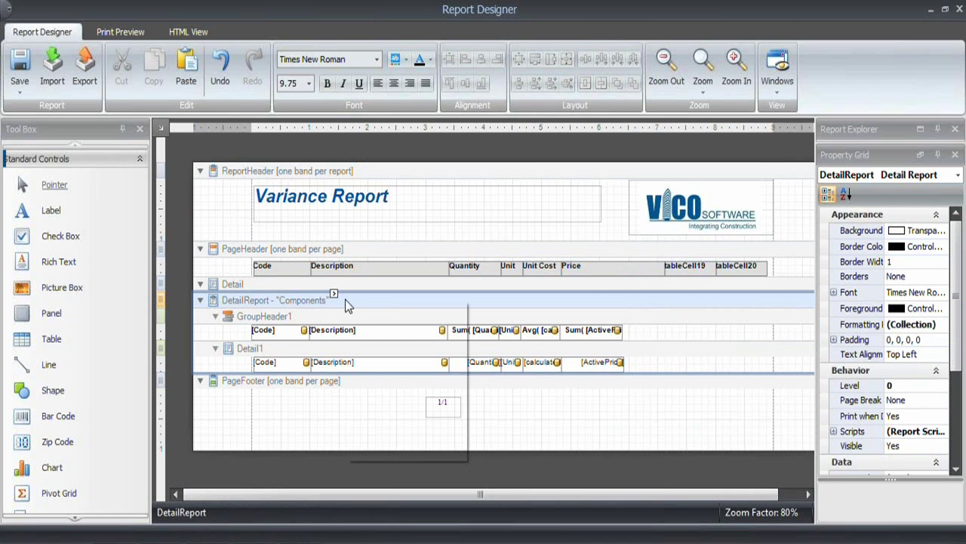
pyautogui.rightClick(345, 299)
pyautogui.click(378, 332)
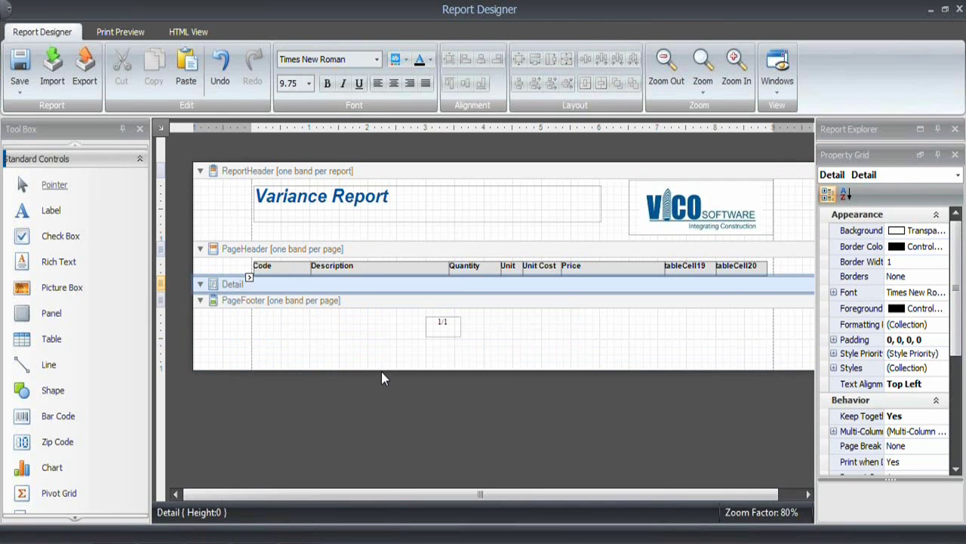
# Rename the Quantity column header to "Qty v1" and the Unit column header to "Price".
pyautogui.click(476, 268)
pyautogui.click(476, 268)
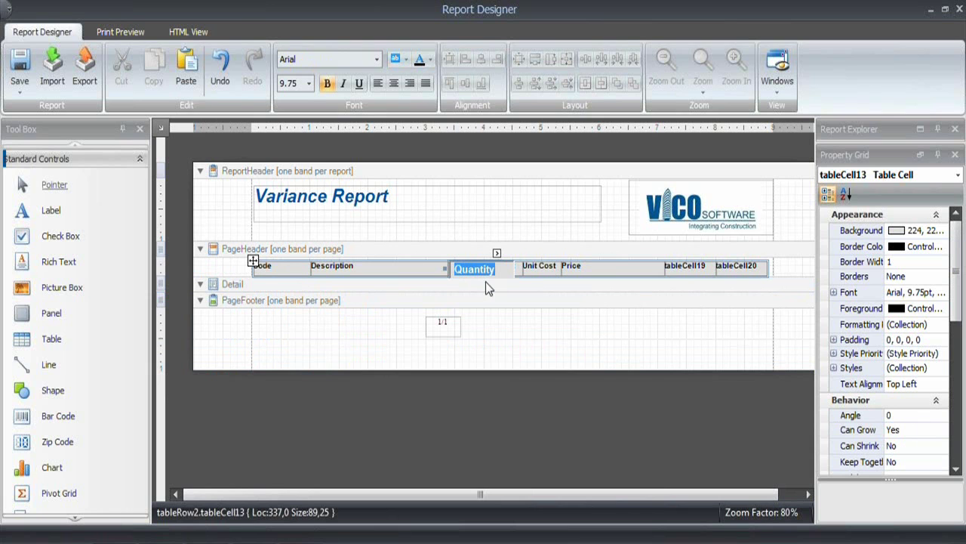
pyautogui.write('Qty v1')
pyautogui.doubleClick(550, 268)
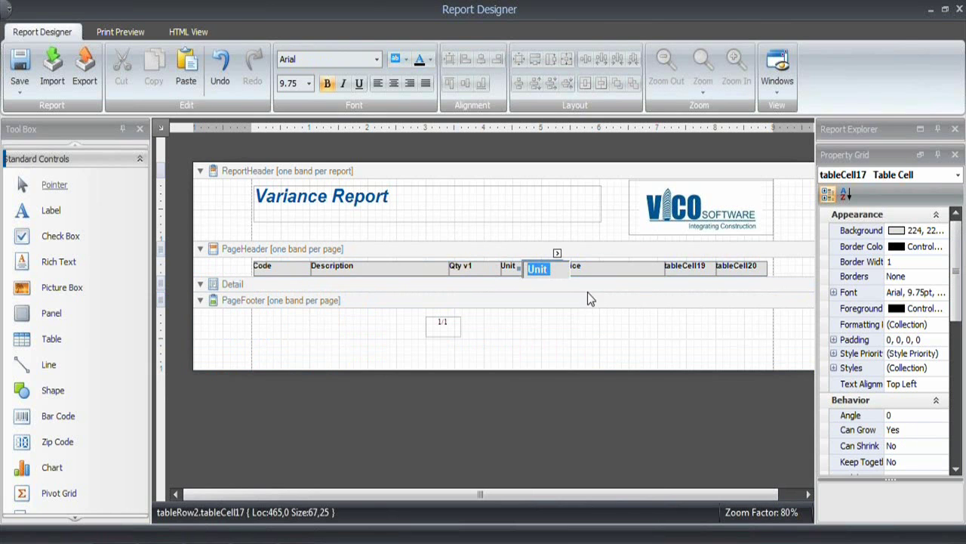
pyautogui.write('Unit Cost')
pyautogui.click(516, 271)
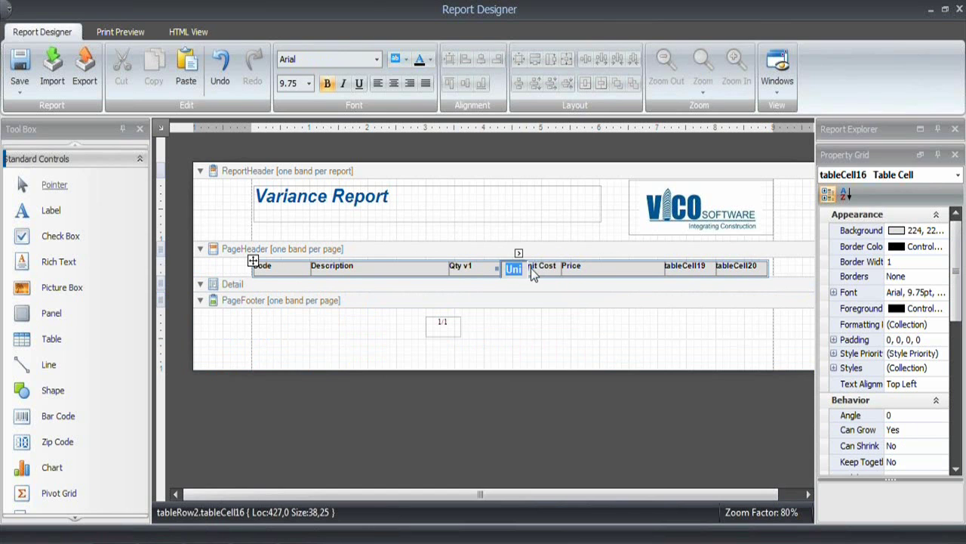
pyautogui.write('c')
pyautogui.write('Price')
# Rename the Unit Cost column header to "Qty v2" and the following Price header to "Price v2".
pyautogui.click(546, 269)
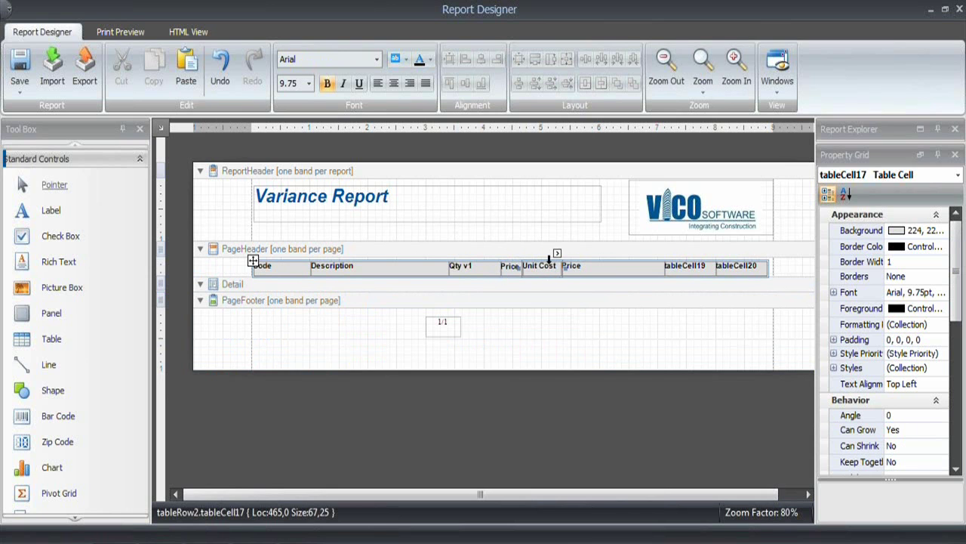
pyautogui.doubleClick(547, 268)
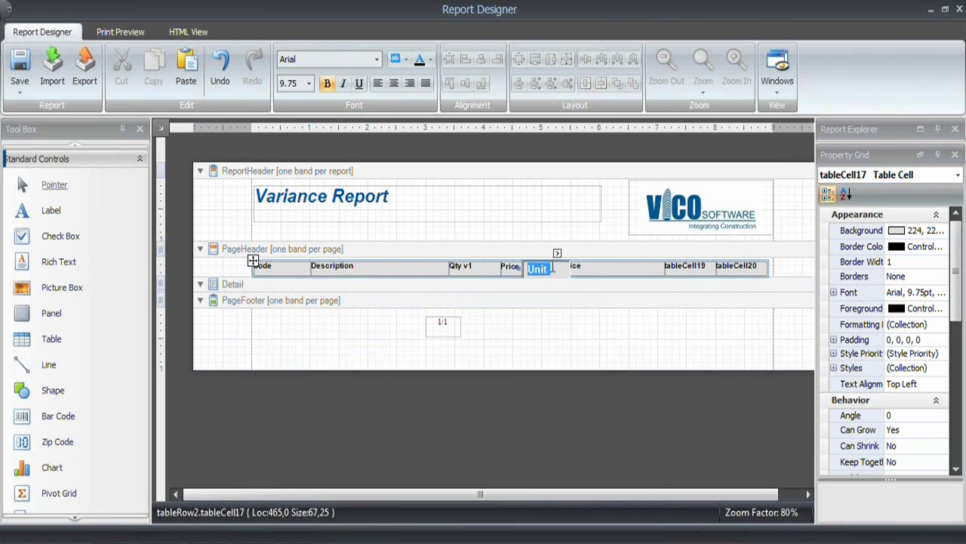
pyautogui.write('Qty v2')
pyautogui.doubleClick(589, 267)
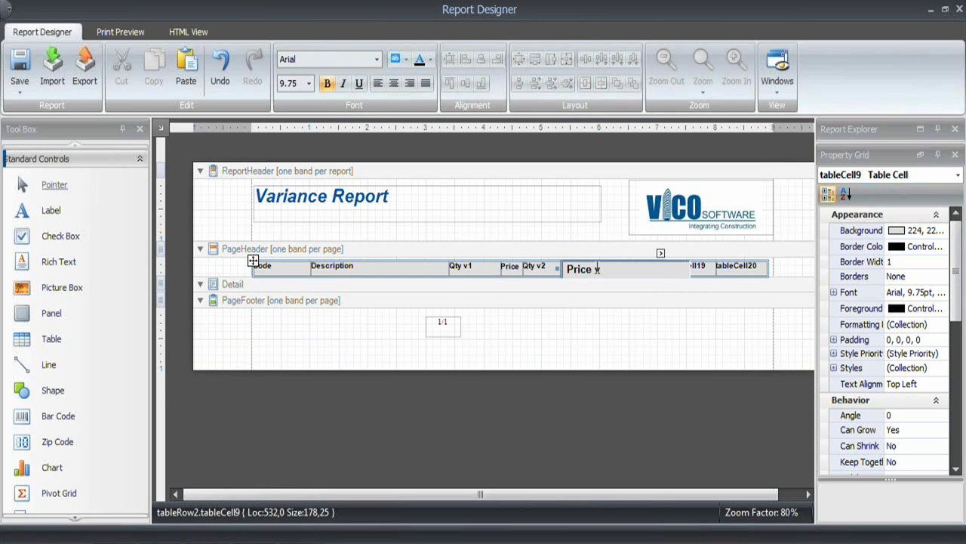
pyautogui.write('v2')
# Rename the two newly inserted page header columns to "Qty diff" and "Price diff".
pyautogui.doubleClick(699, 267)
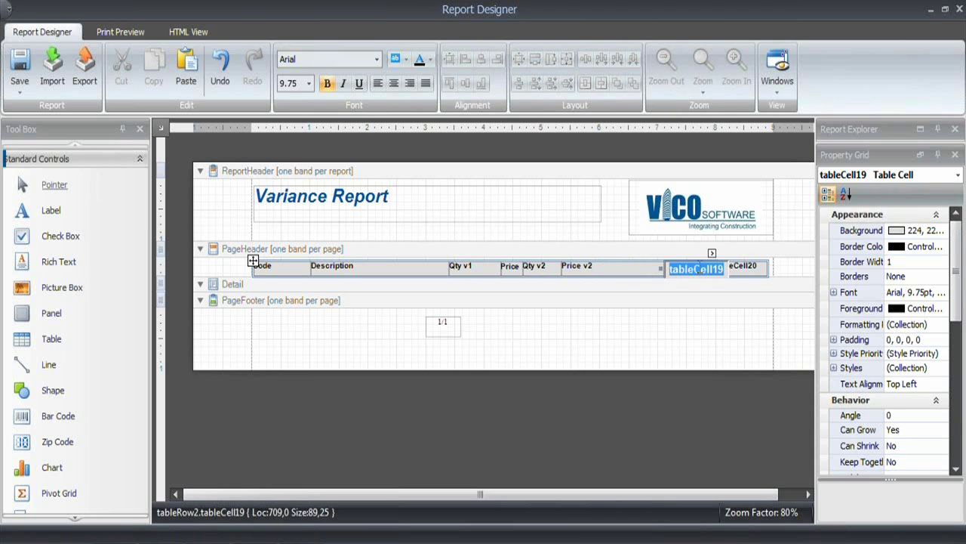
pyautogui.write('Qty dif')
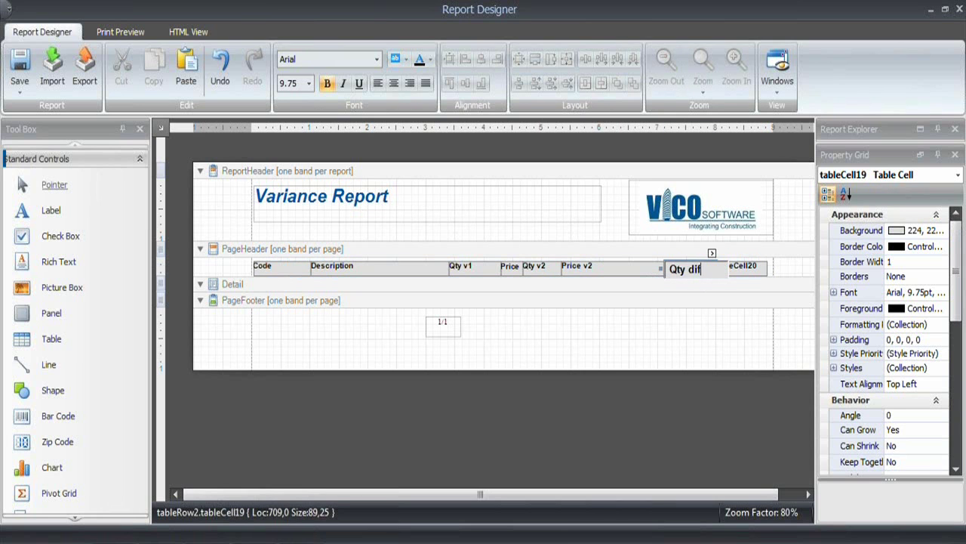
pyautogui.write('f')
pyautogui.doubleClick(753, 270)
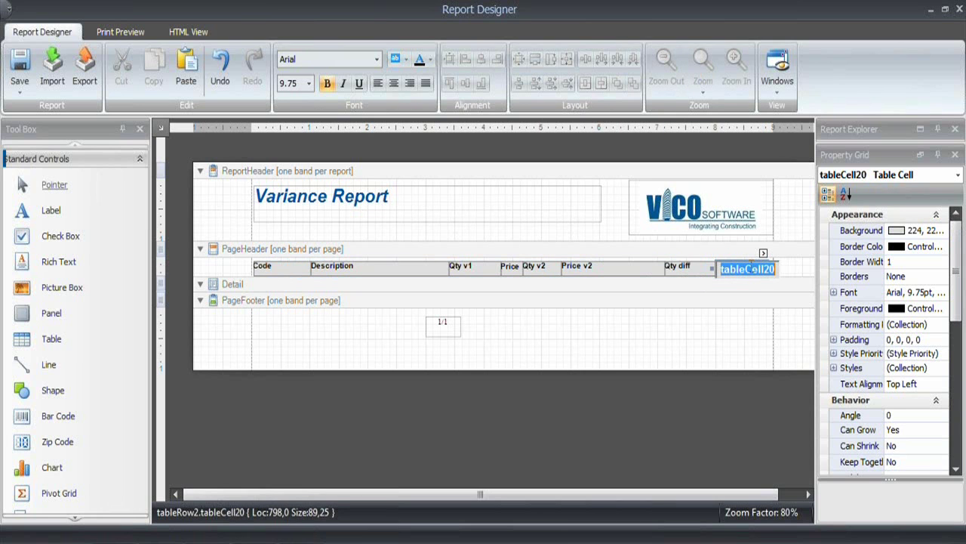
pyautogui.write('Price diff')
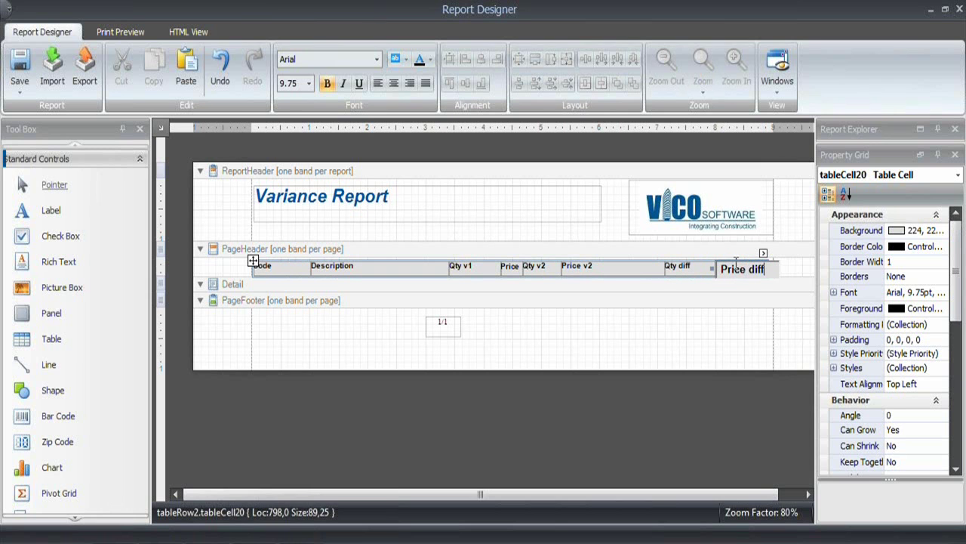
pyautogui.click(700, 357)
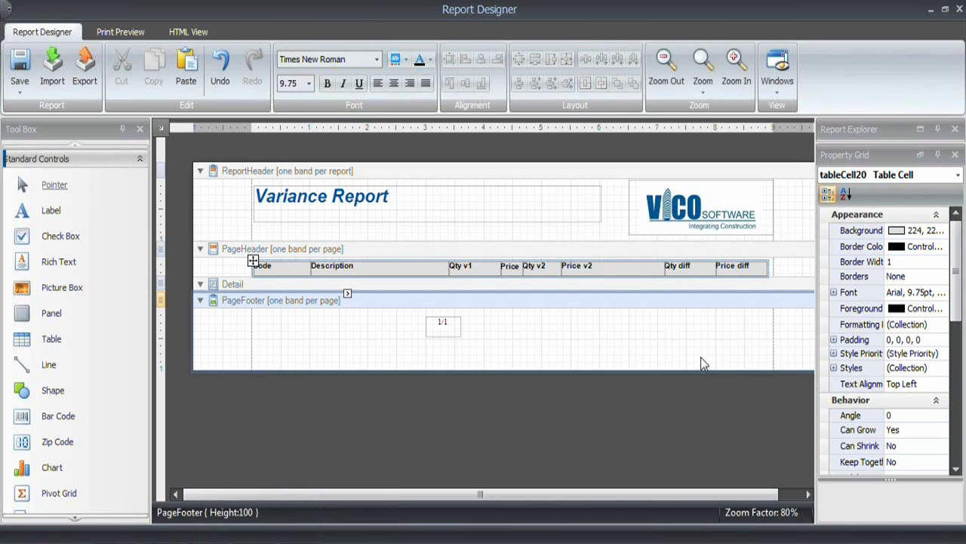
# Widen the Qty v2 and Price V1 header cells, and apply the same-width sizing to the six quantity and price cells.
pyautogui.click(627, 272)
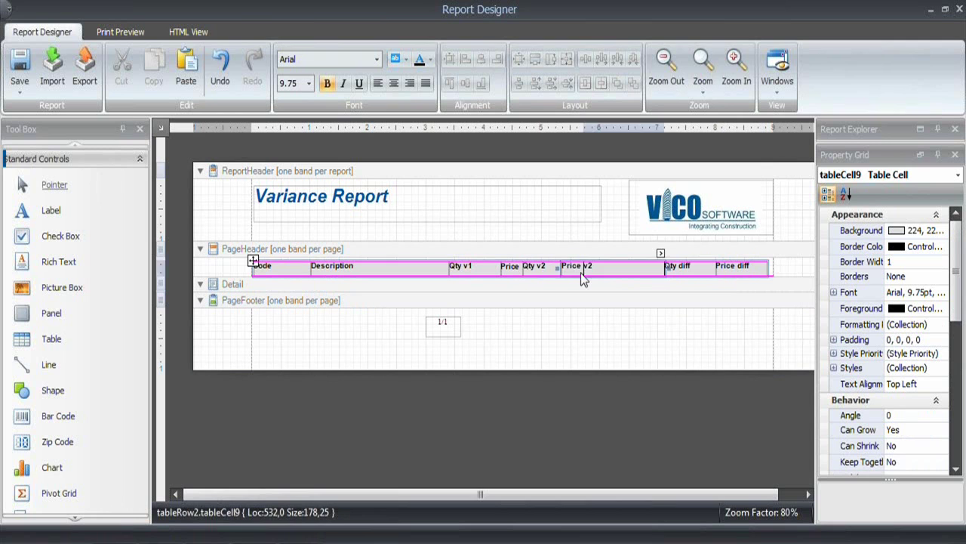
pyautogui.moveTo(584, 279); pyautogui.dragTo(583, 278)
pyautogui.click(531, 272)
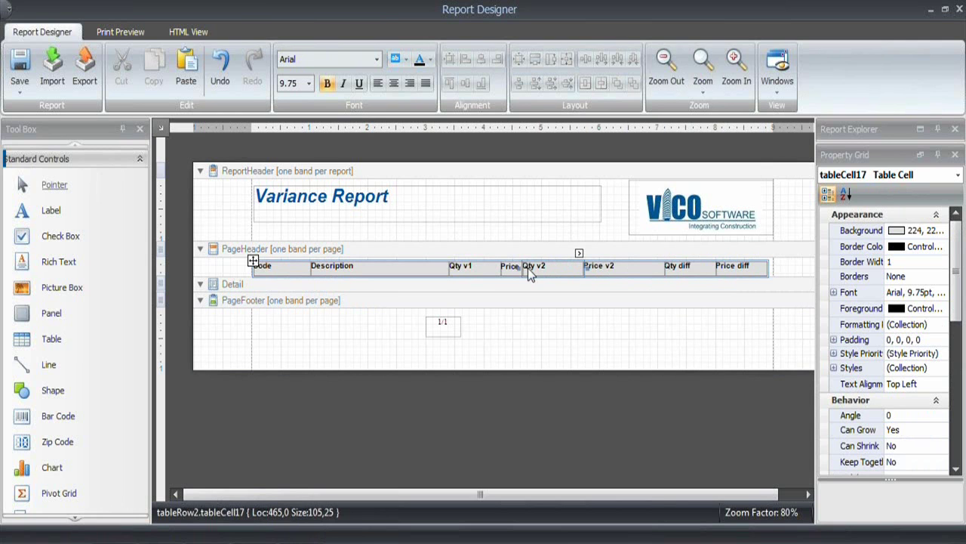
pyautogui.moveTo(528, 268); pyautogui.dragTo(536, 268)
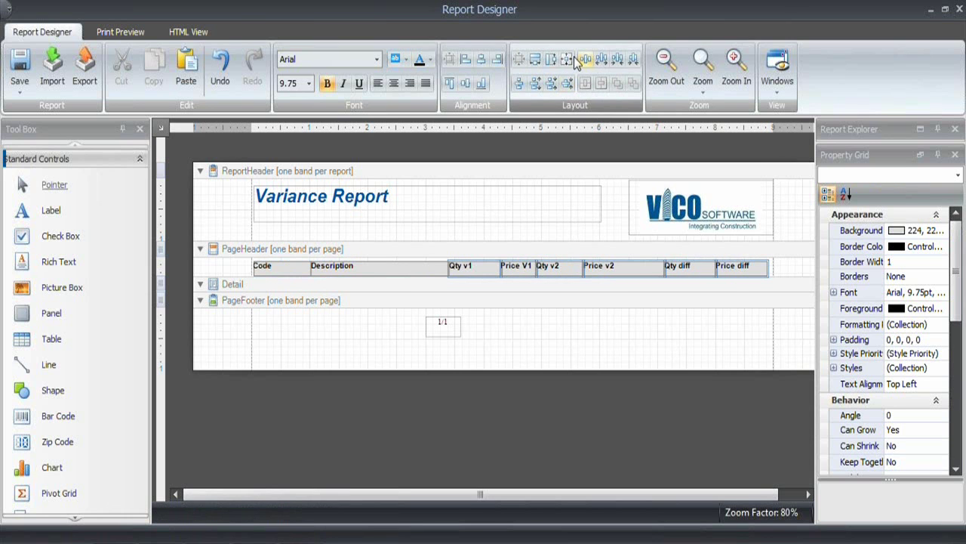
pyautogui.click(535, 61)
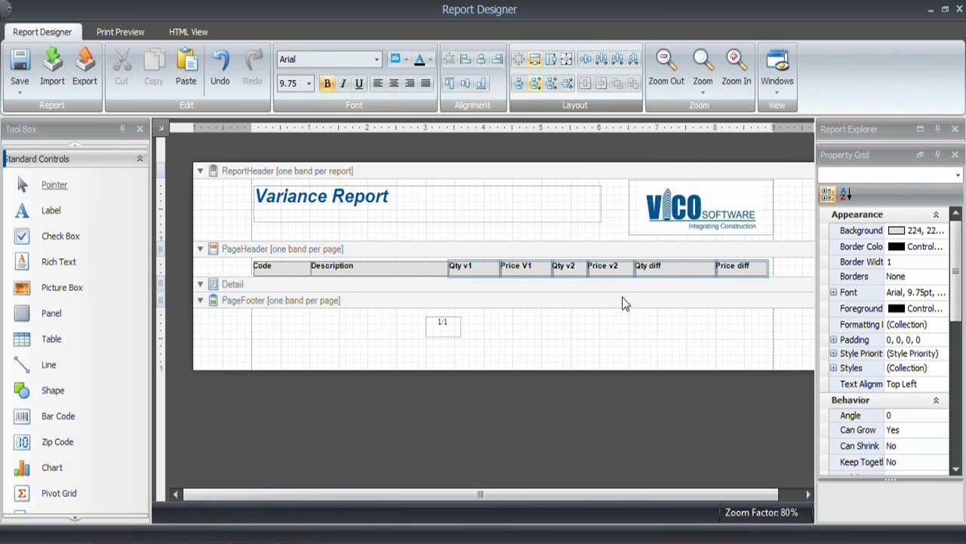
pyautogui.click(674, 423)
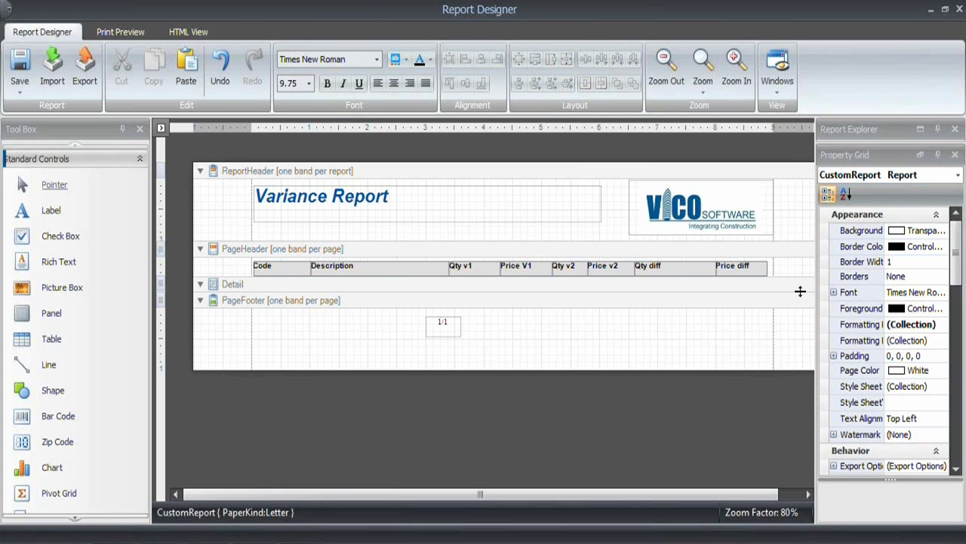
# Insert a detail report band bound to "Cost Variances" in the report.
pyautogui.click(795, 268)
pyautogui.rightClick(795, 268)
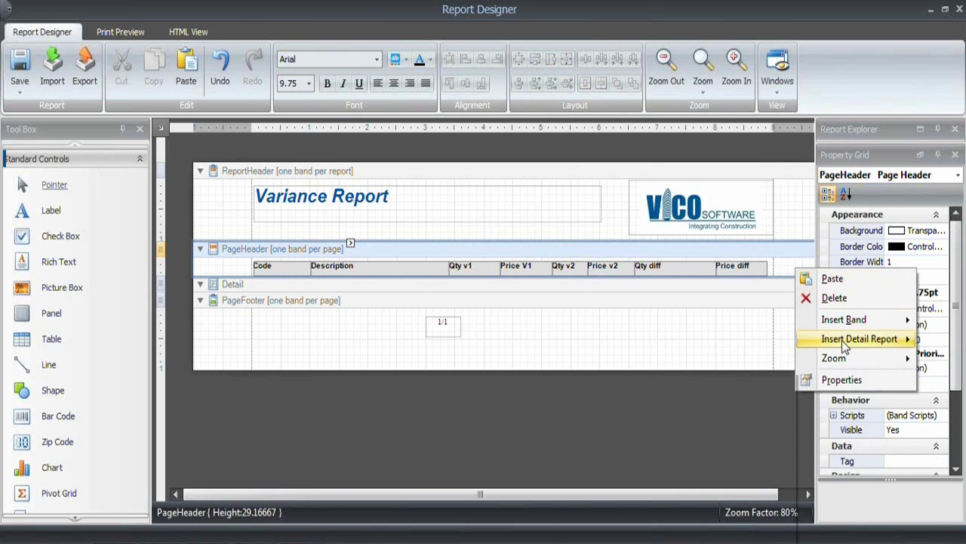
pyautogui.moveTo(842, 340)
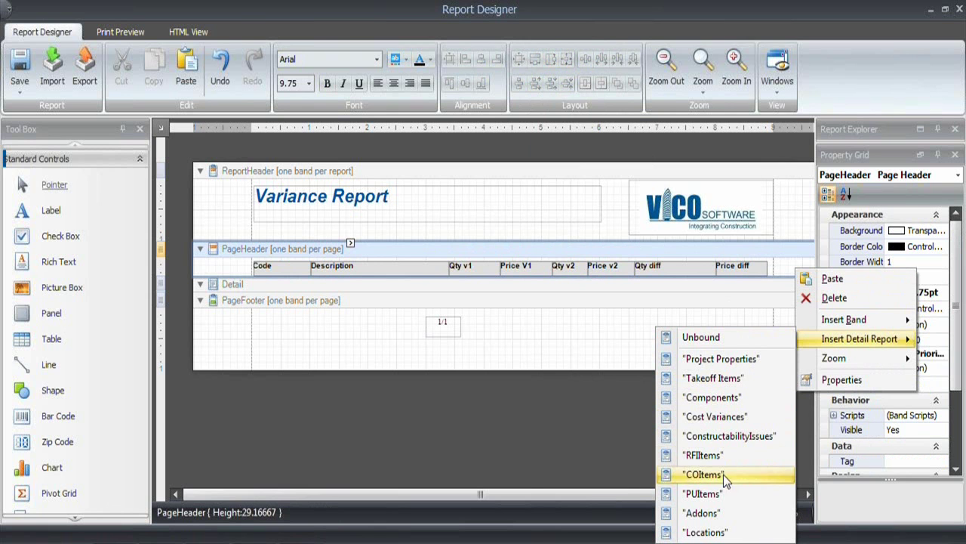
pyautogui.click(738, 417)
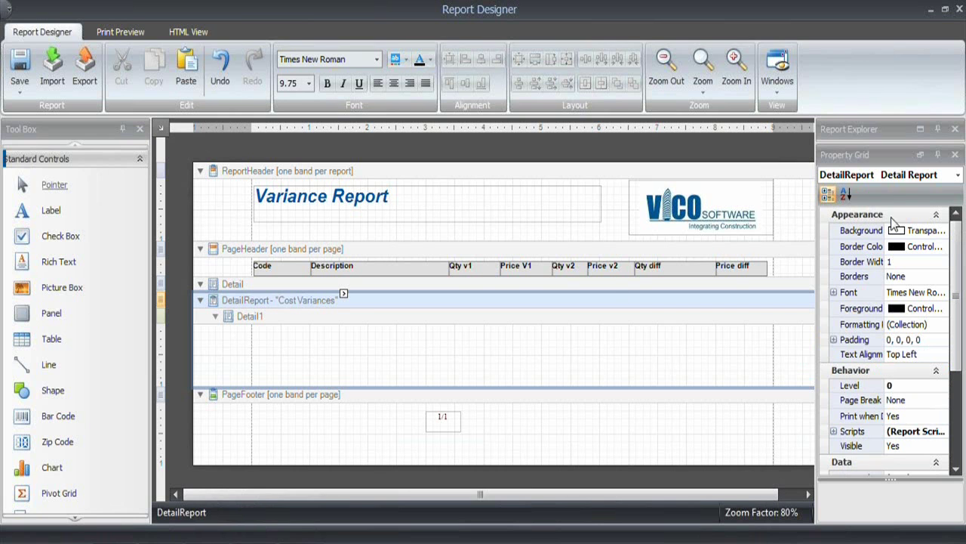
# Add three new parameters to the report's Parameters in the field list.
pyautogui.click(906, 129)
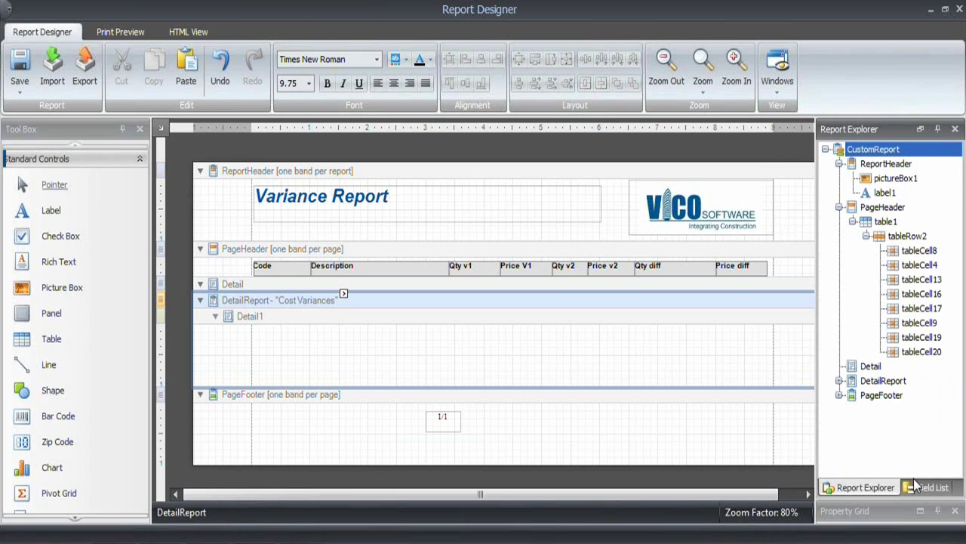
pyautogui.click(928, 488)
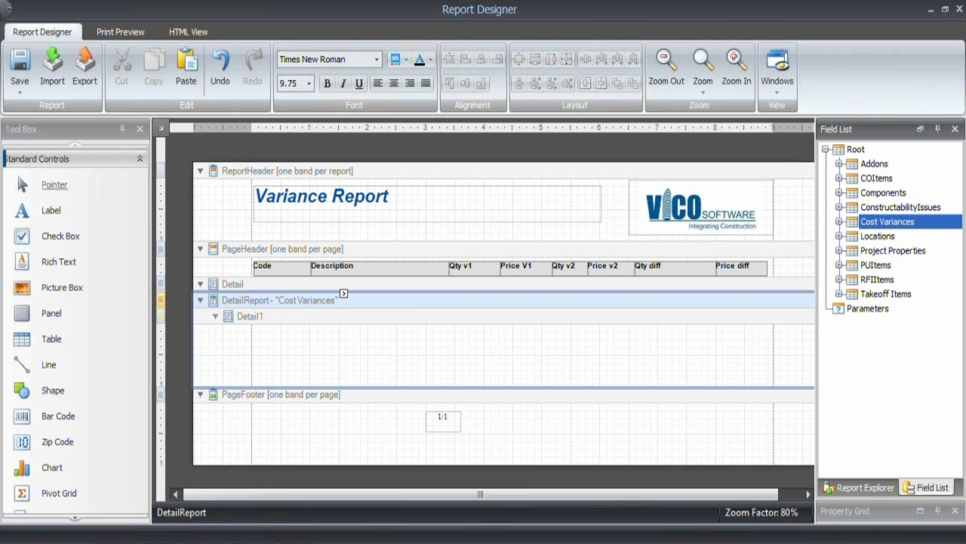
pyautogui.rightClick(872, 308)
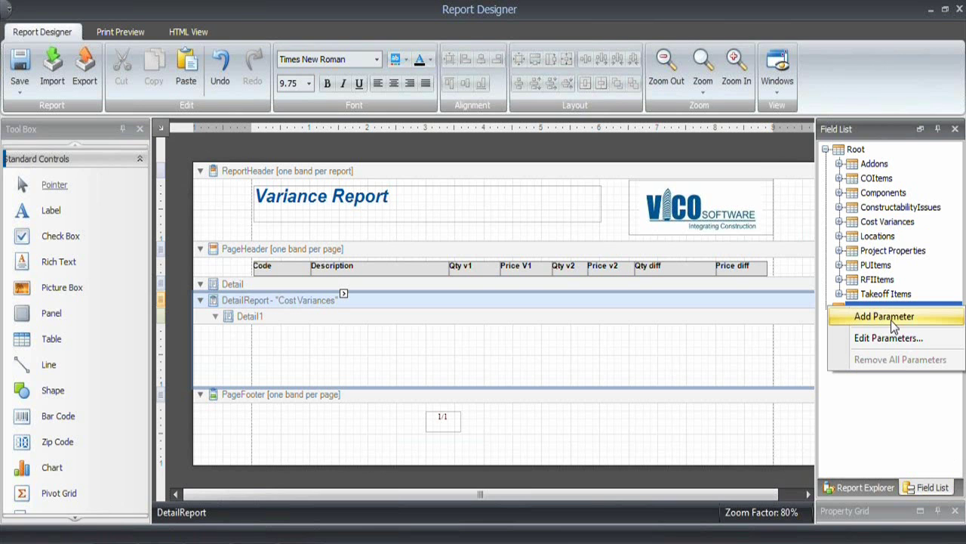
pyautogui.click(891, 321)
pyautogui.rightClick(880, 310)
pyautogui.click(891, 319)
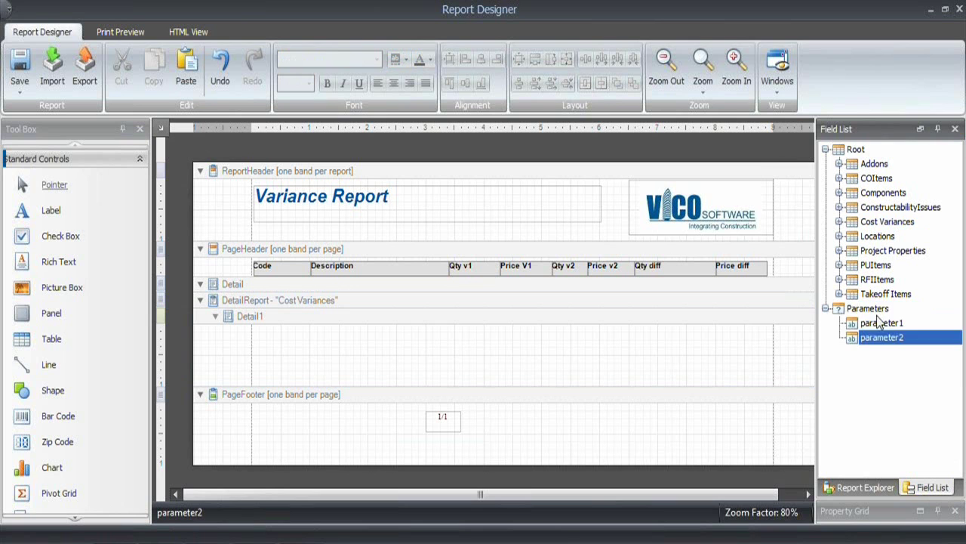
pyautogui.rightClick(878, 311)
pyautogui.click(880, 319)
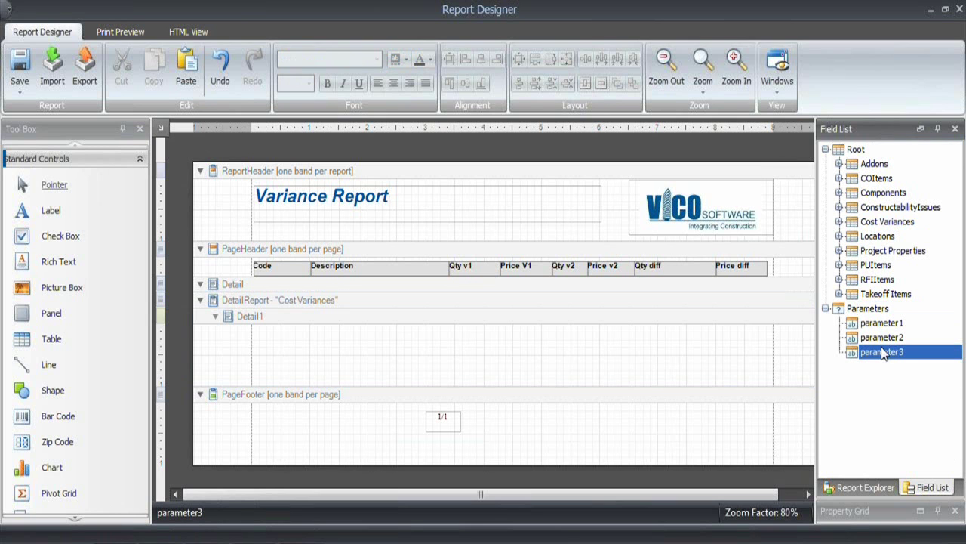
# Edit the first report parameter, naming it ExtCostVersion1 with the description "Left Version".
pyautogui.rightClick(882, 348)
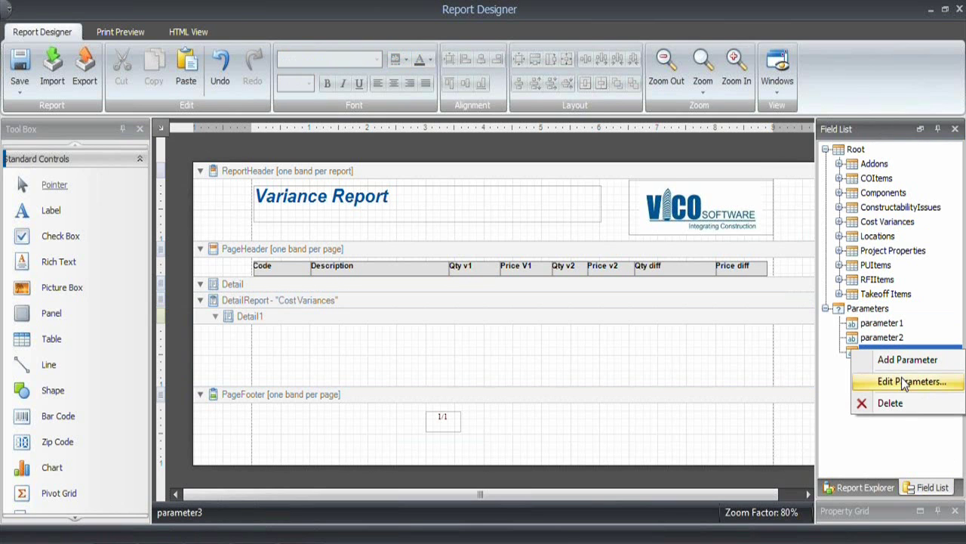
pyautogui.click(905, 382)
pyautogui.click(629, 290)
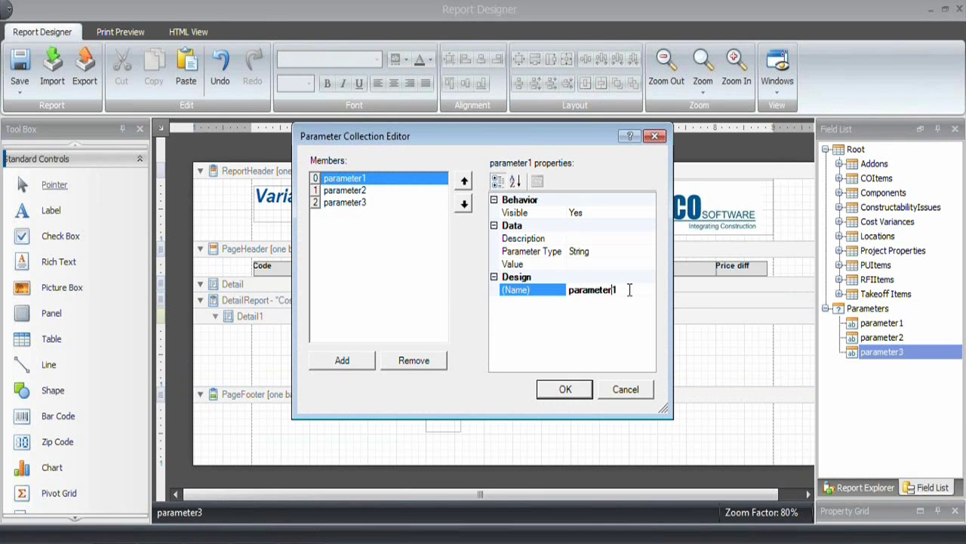
pyautogui.doubleClick(612, 290)
pyautogui.write('ExtCostVersion1')
pyautogui.click(587, 238)
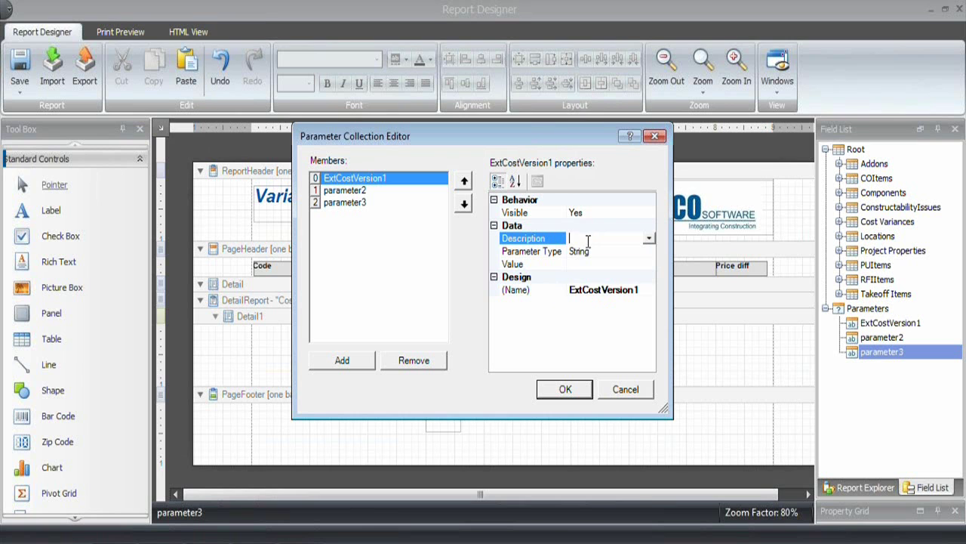
pyautogui.write('Left Version')
# Name the second parameter ExtCostVersion2 and give it the description "Right Version".
pyautogui.click(355, 190)
pyautogui.click(547, 286)
pyautogui.write('Ext')
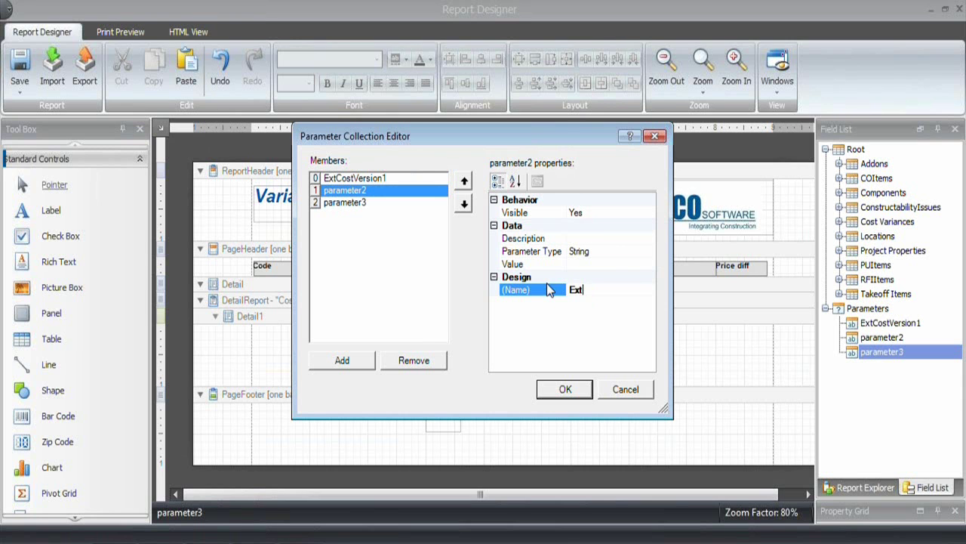
pyautogui.write('CostVersion2')
pyautogui.click(600, 239)
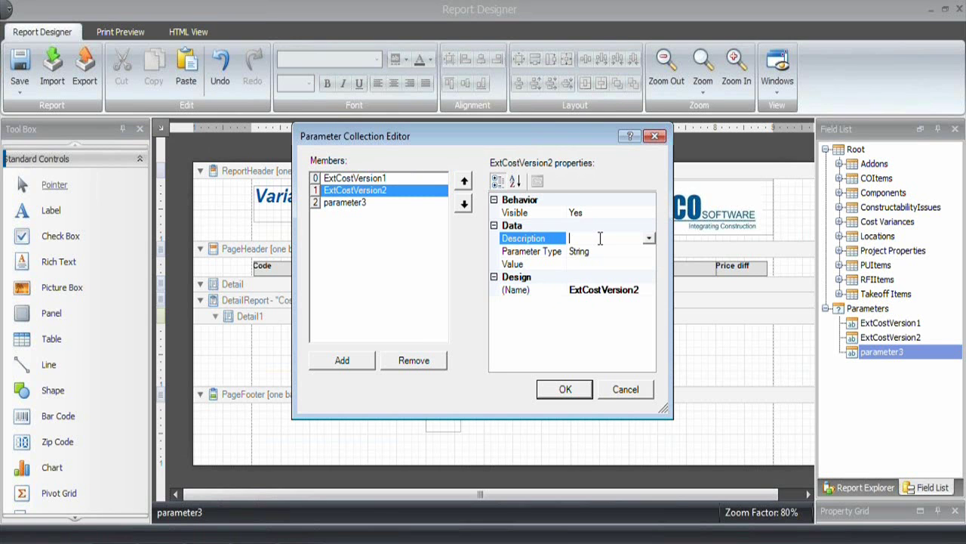
pyautogui.write('Right Version')
# Name the third parameter ReportType and set its parameter type to Int32.
pyautogui.click(369, 202)
pyautogui.click(596, 290)
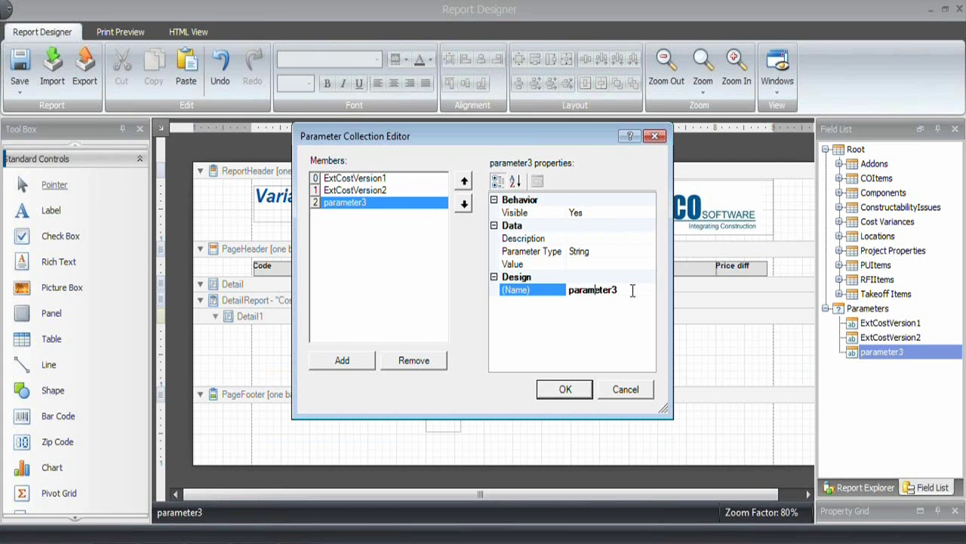
pyautogui.click(632, 290)
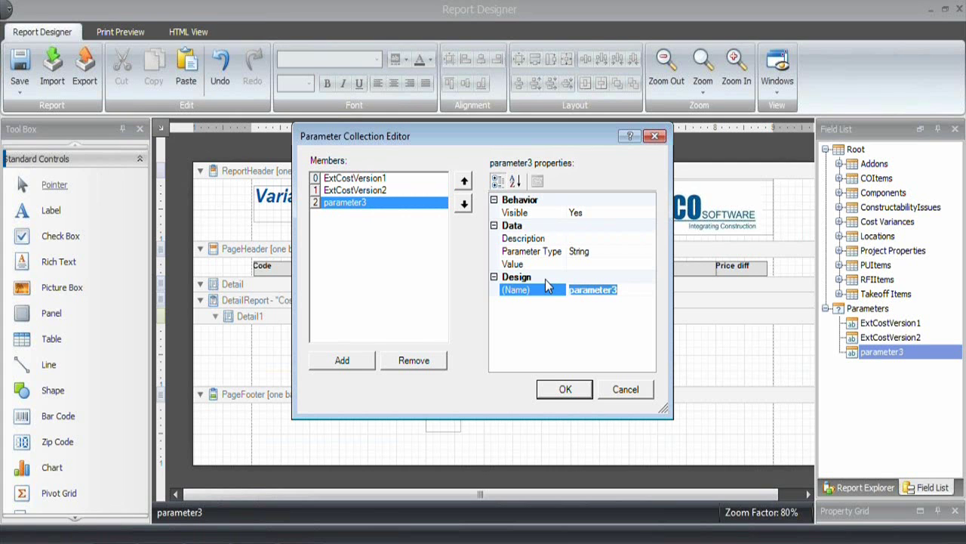
pyautogui.write('Report Type')
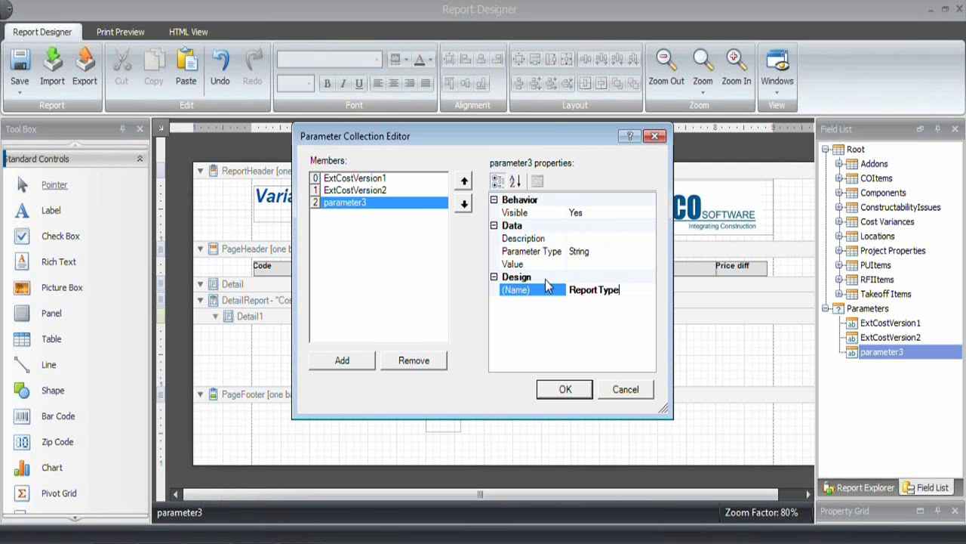
pyautogui.press('Return')
pyautogui.click(604, 251)
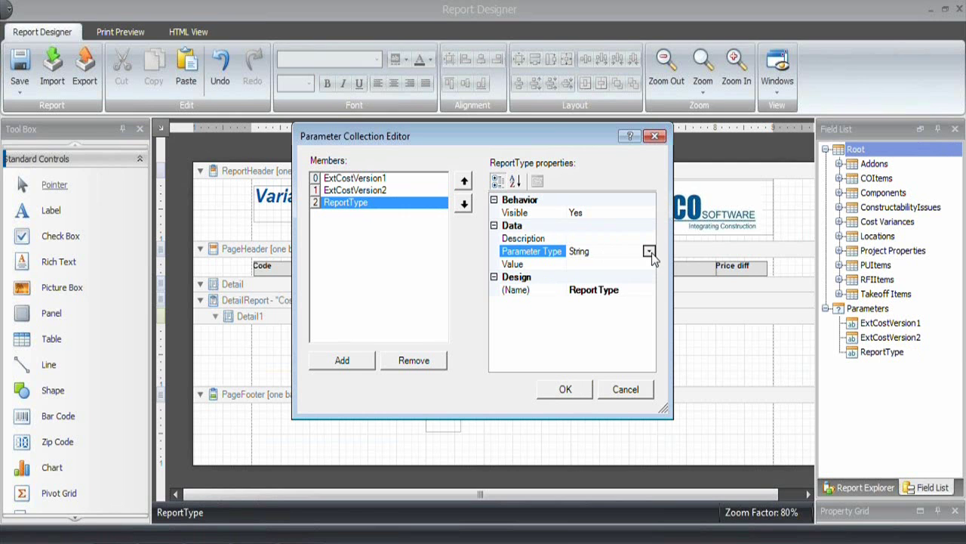
pyautogui.click(649, 252)
pyautogui.click(595, 291)
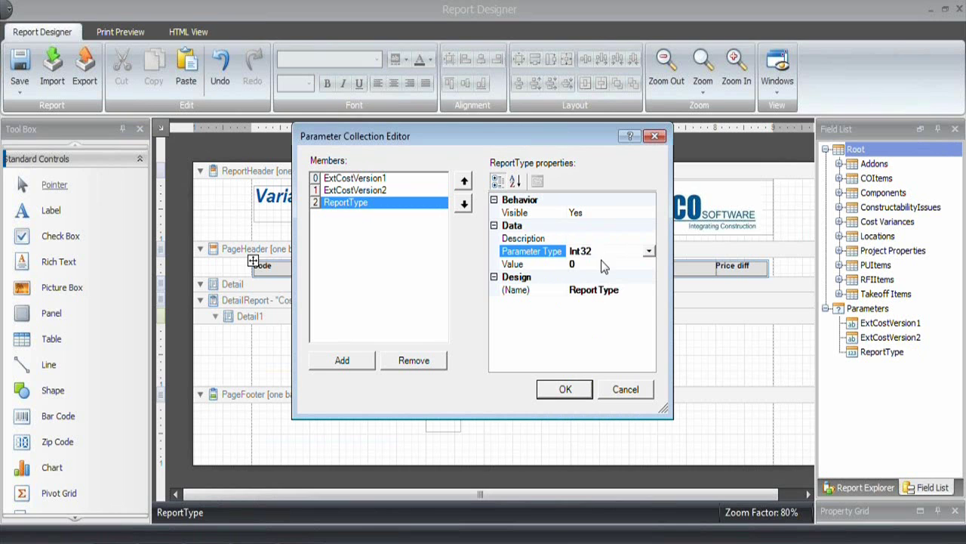
# Set the ReportType parameter's value to 1 and its Visible property to No.
pyautogui.click(572, 264)
pyautogui.press('BackSpace')
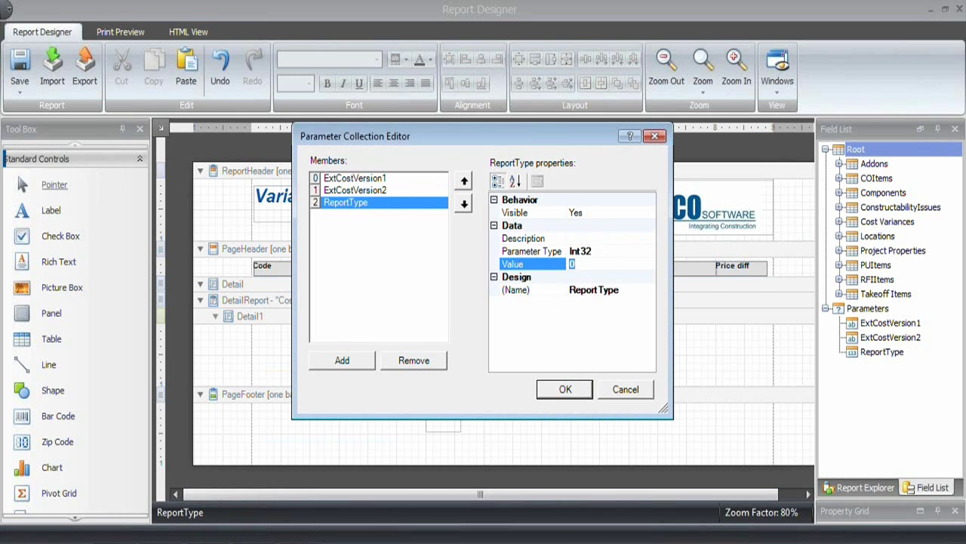
pyautogui.write('1')
pyautogui.click(602, 251)
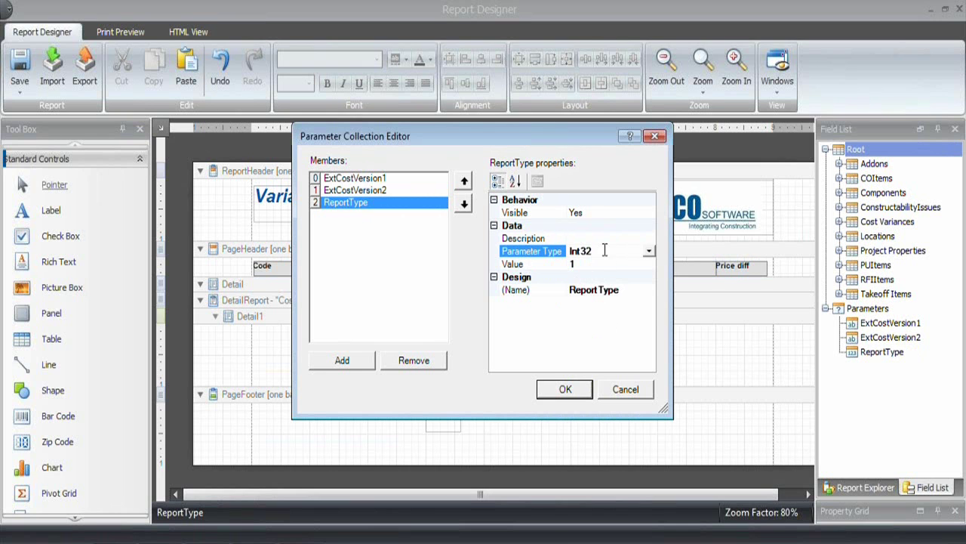
pyautogui.click(588, 213)
pyautogui.click(648, 213)
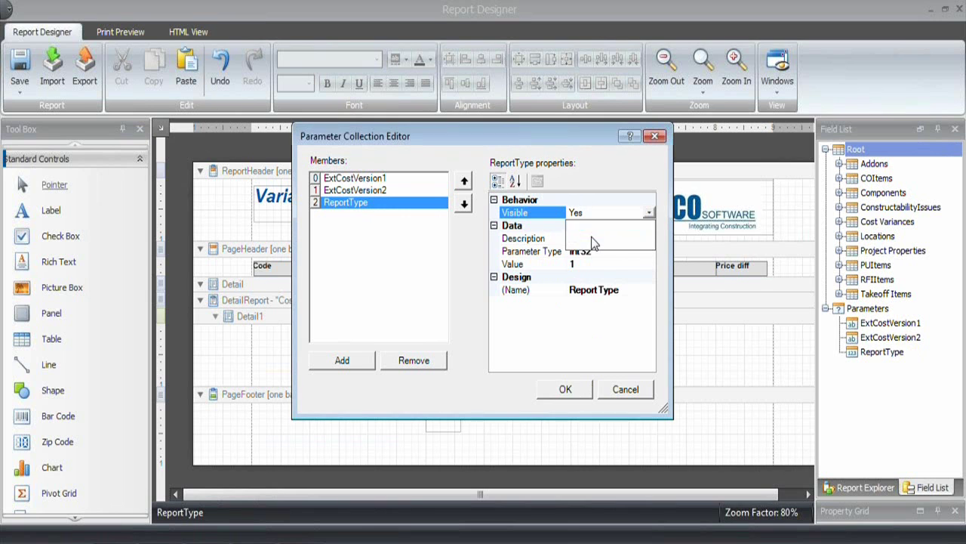
pyautogui.click(592, 239)
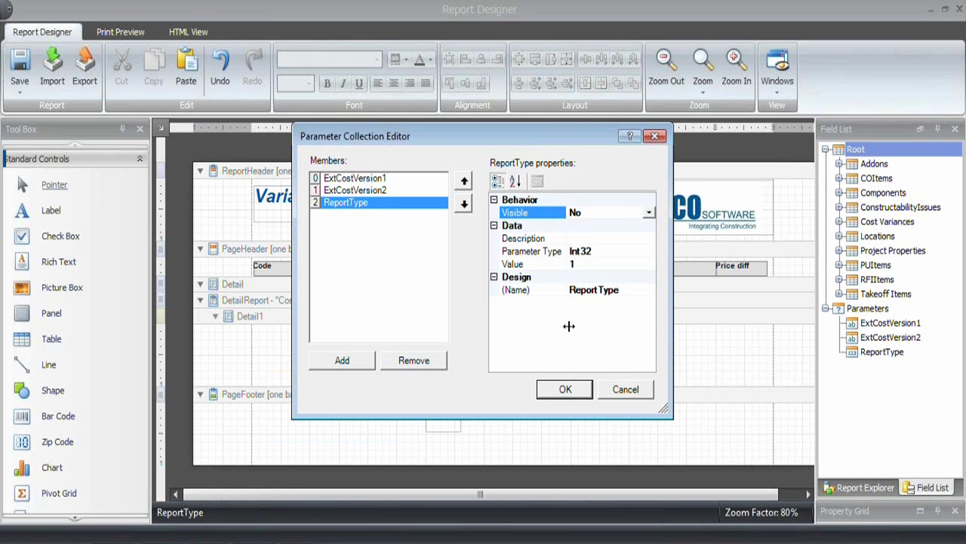
# Accept the report parameters and copy the PageHeader's column table into the Detail1 band.
pyautogui.click(564, 388)
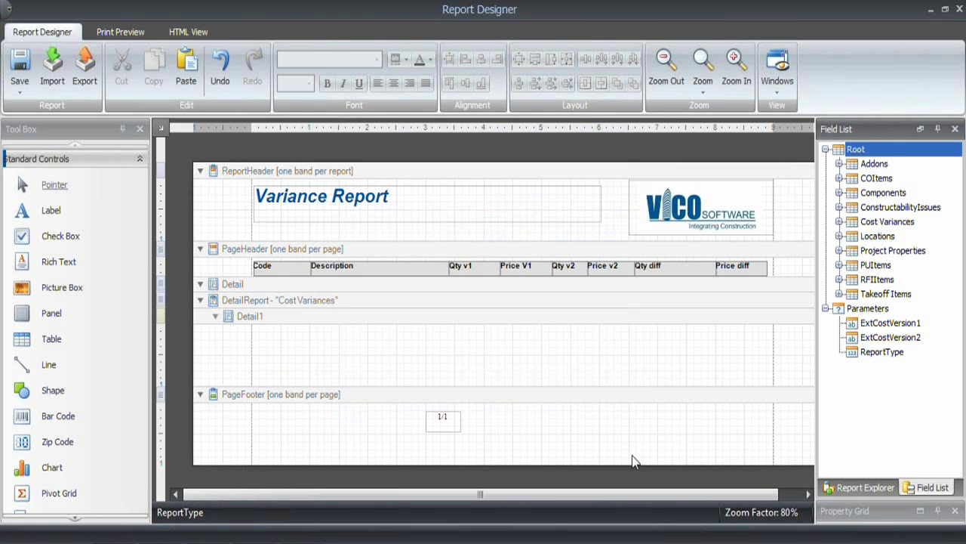
pyautogui.click(290, 270)
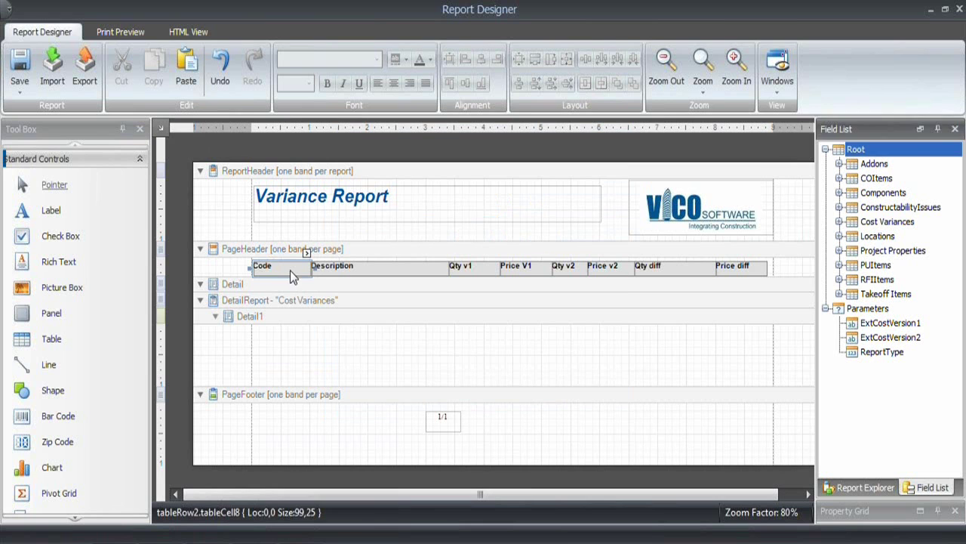
pyautogui.click(349, 269)
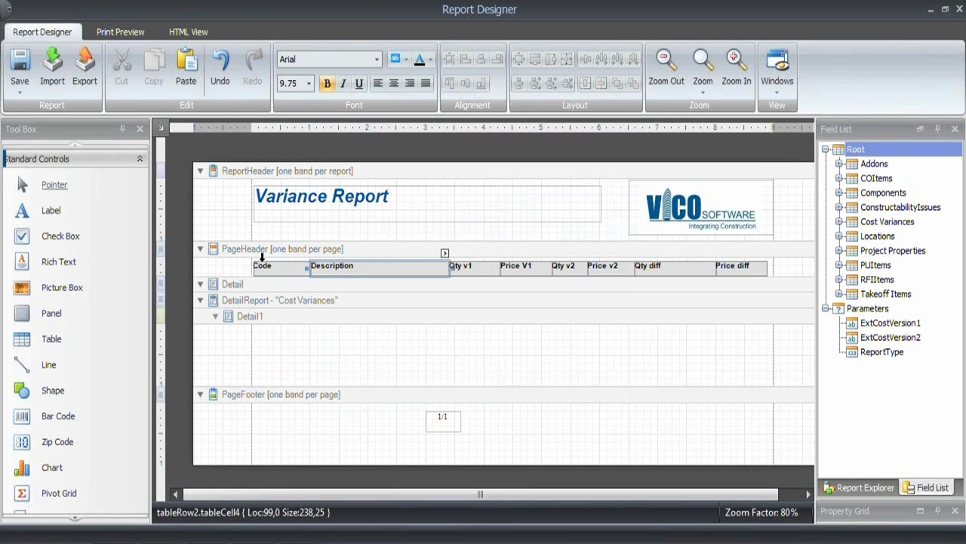
pyautogui.click(267, 269)
pyautogui.click(352, 266)
pyautogui.click(783, 267)
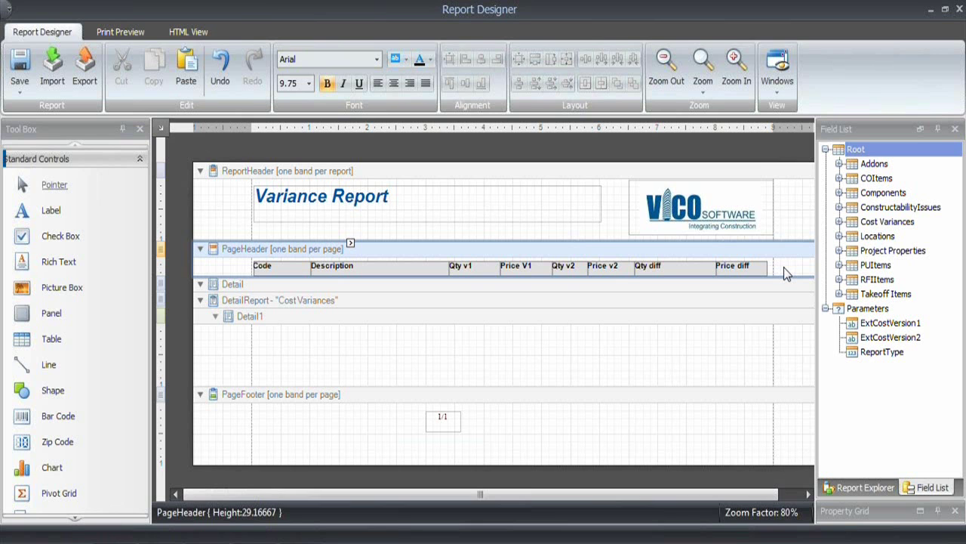
pyautogui.click(268, 269)
pyautogui.keyDown('ctrl'); pyautogui.moveTo(268, 269); pyautogui.dragTo(285, 345); pyautogui.keyUp('ctrl')
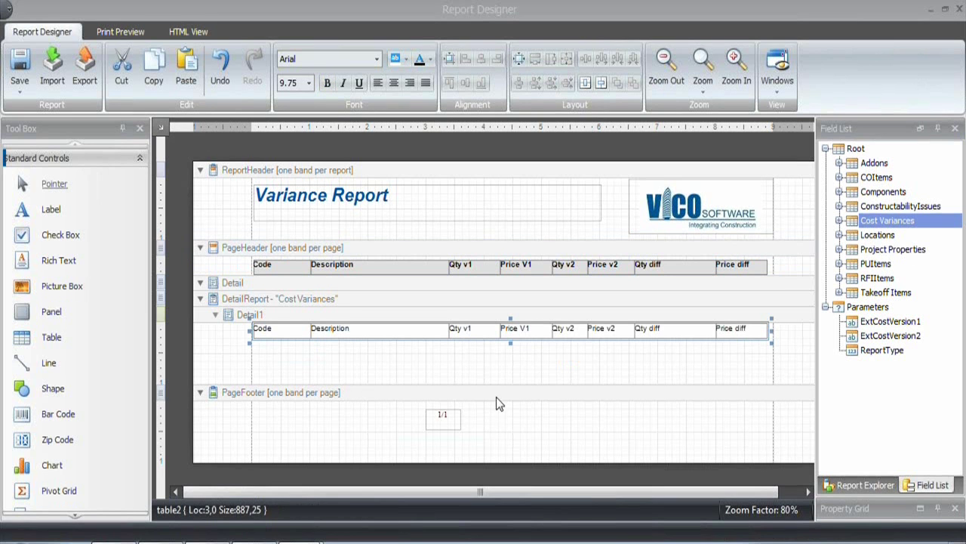
# Bind the first four Detail1 cells to the Cost Variances fields Code, Description, and CostVersion 1's Quantity and Price.
pyautogui.click(839, 221)
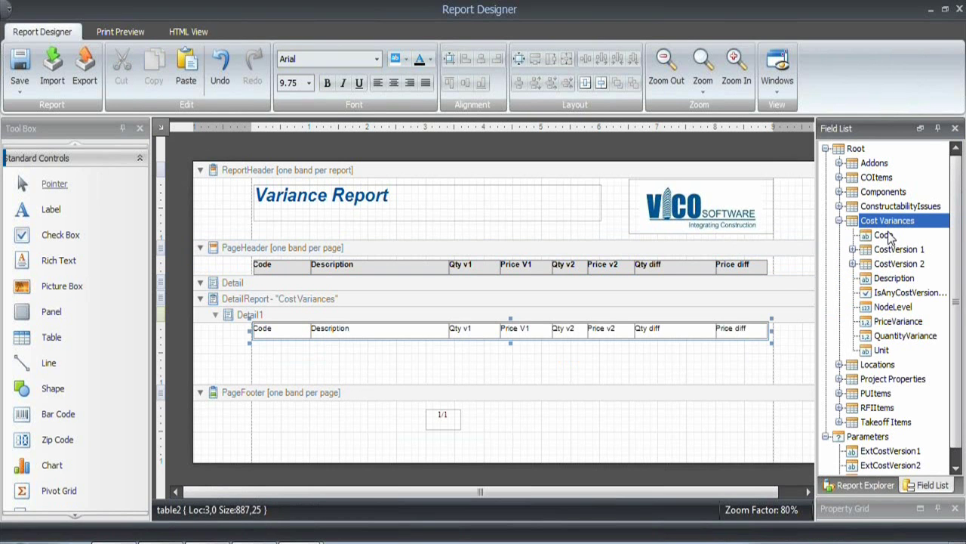
pyautogui.moveTo(885, 236); pyautogui.dragTo(292, 332)
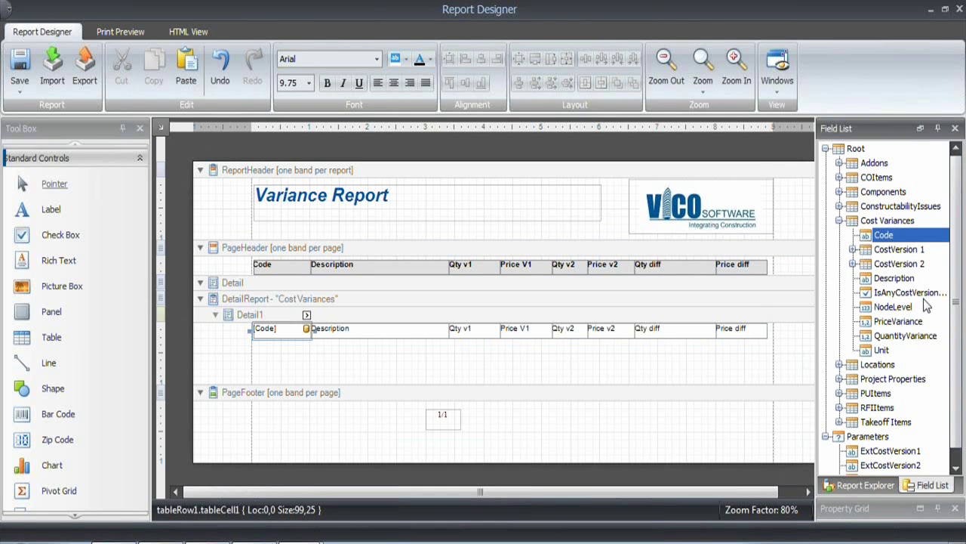
pyautogui.moveTo(900, 280); pyautogui.dragTo(396, 332)
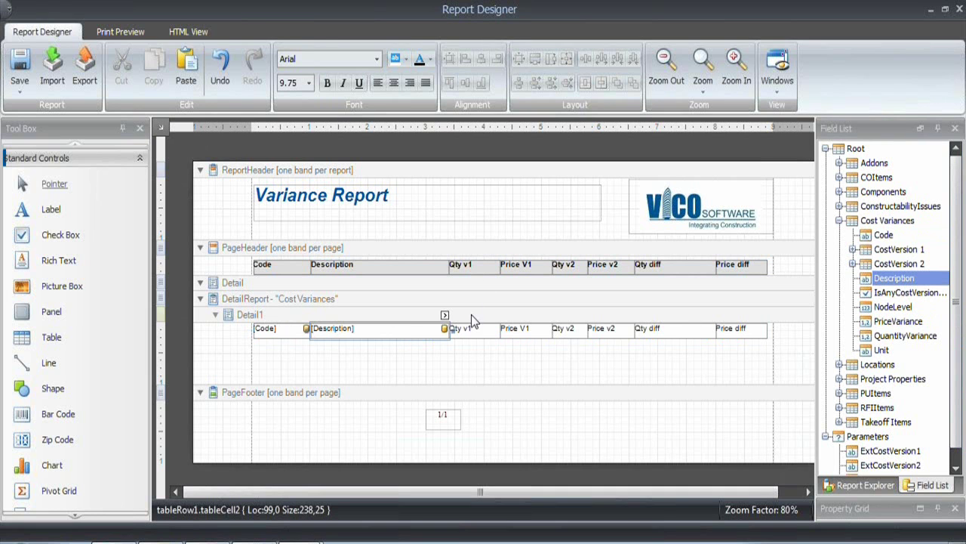
pyautogui.click(852, 250)
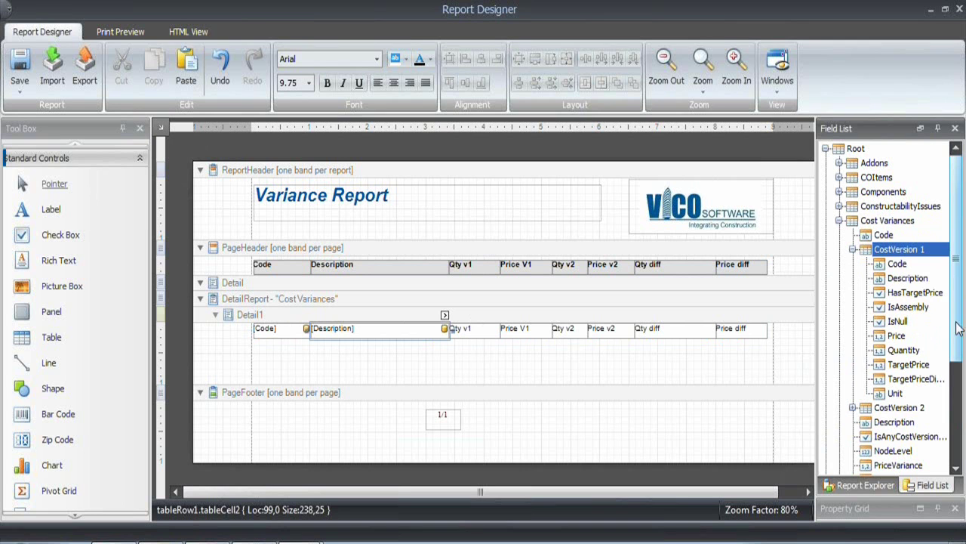
pyautogui.moveTo(904, 349); pyautogui.dragTo(527, 332)
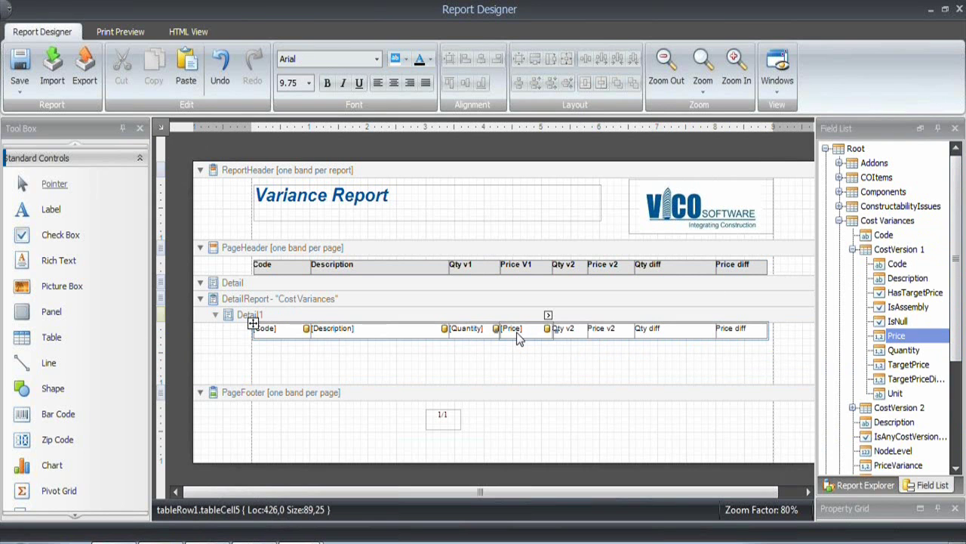
# Bind the remaining four Detail1 cells to CostVersion 2's Quantity and Price, followed by QuantityVariance and PriceVariance.
pyautogui.click(852, 250)
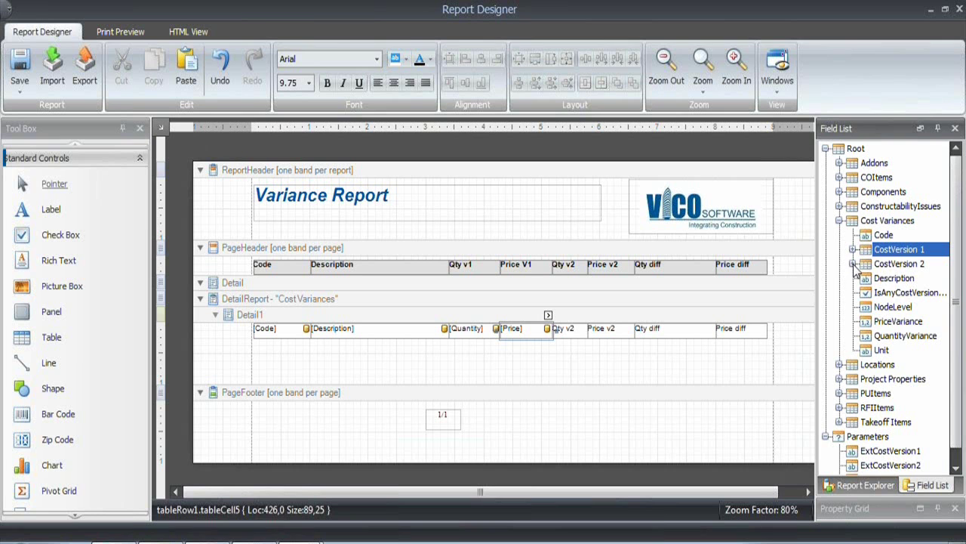
pyautogui.click(853, 264)
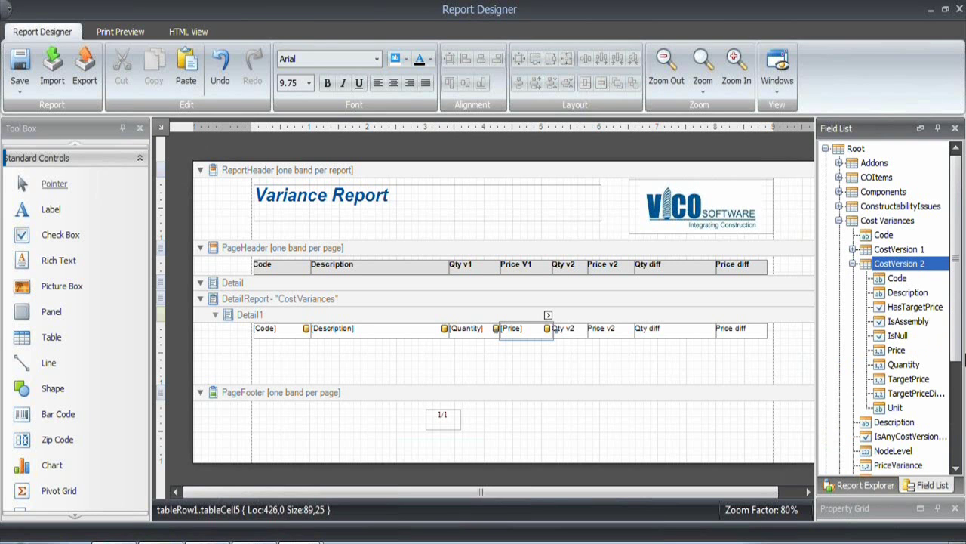
pyautogui.moveTo(903, 364); pyautogui.dragTo(572, 334)
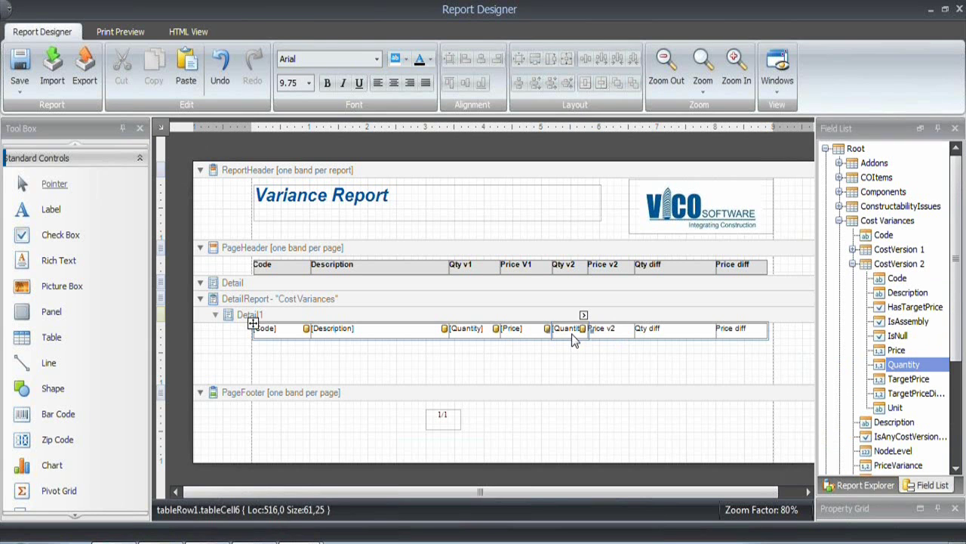
pyautogui.moveTo(897, 349); pyautogui.dragTo(616, 329)
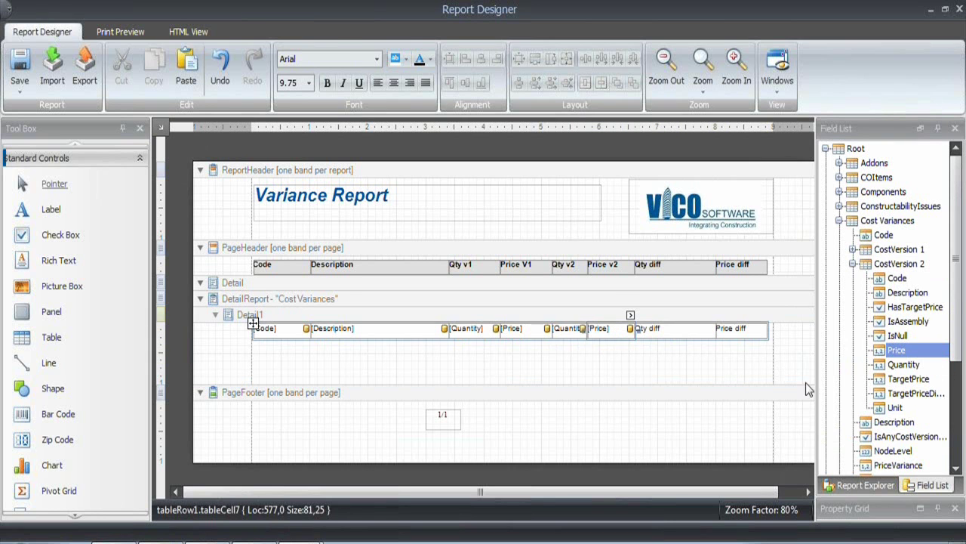
pyautogui.click(853, 264)
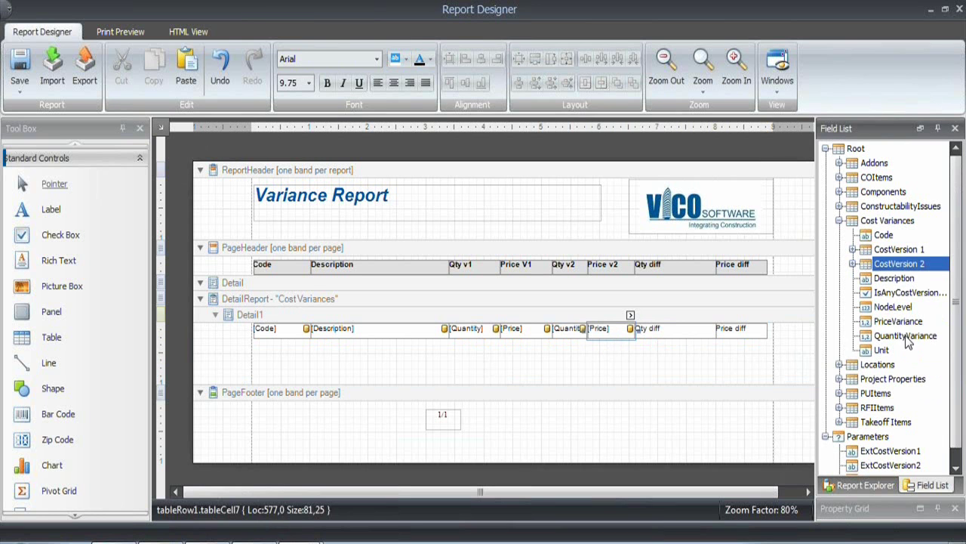
pyautogui.moveTo(905, 335); pyautogui.dragTo(748, 335)
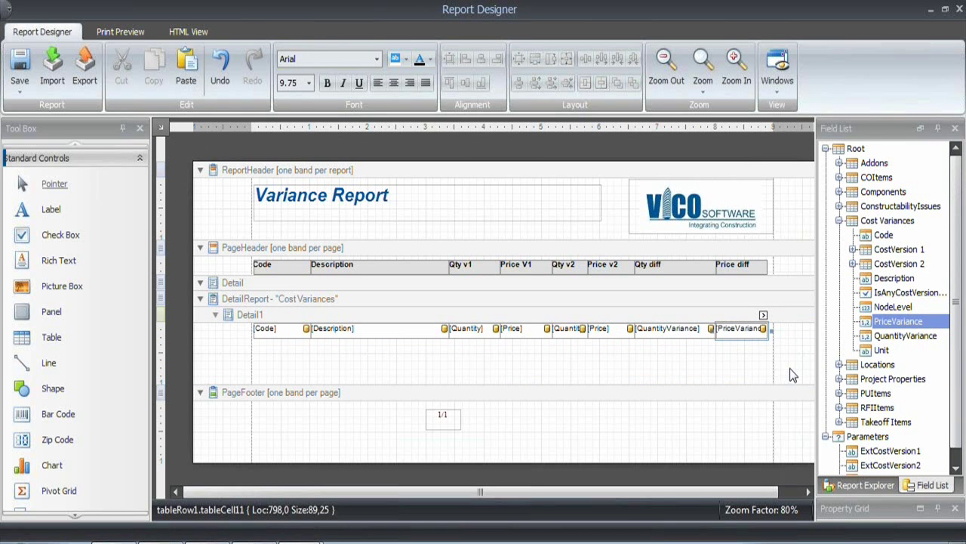
# Open the formatting rule sheet for the Detail1 Code cell and enlarge its editor to show all rule properties.
pyautogui.click(283, 333)
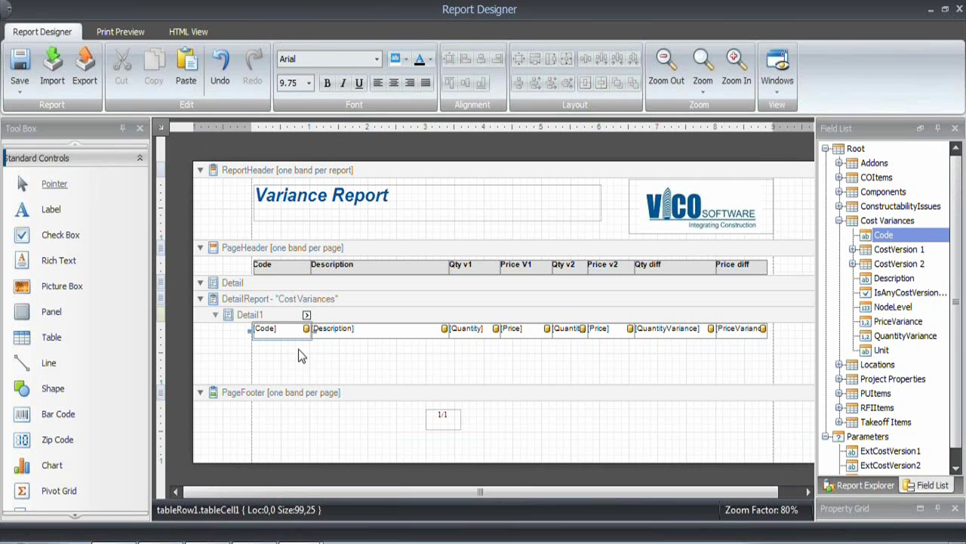
pyautogui.click(307, 316)
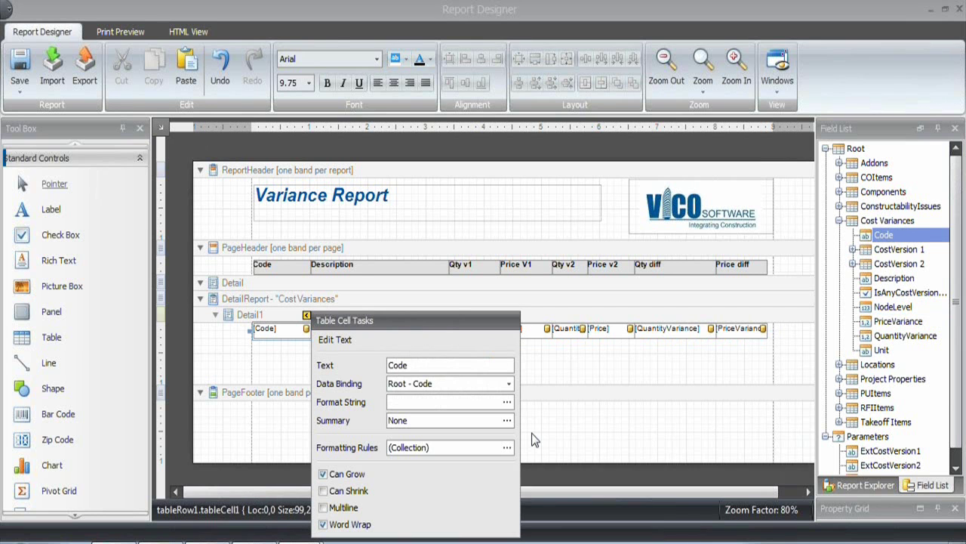
pyautogui.click(506, 449)
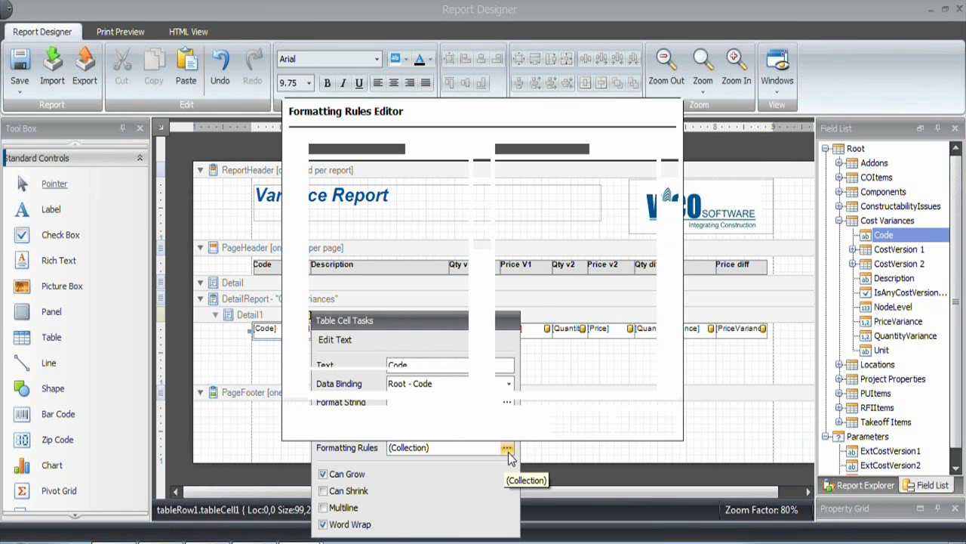
pyautogui.click(406, 380)
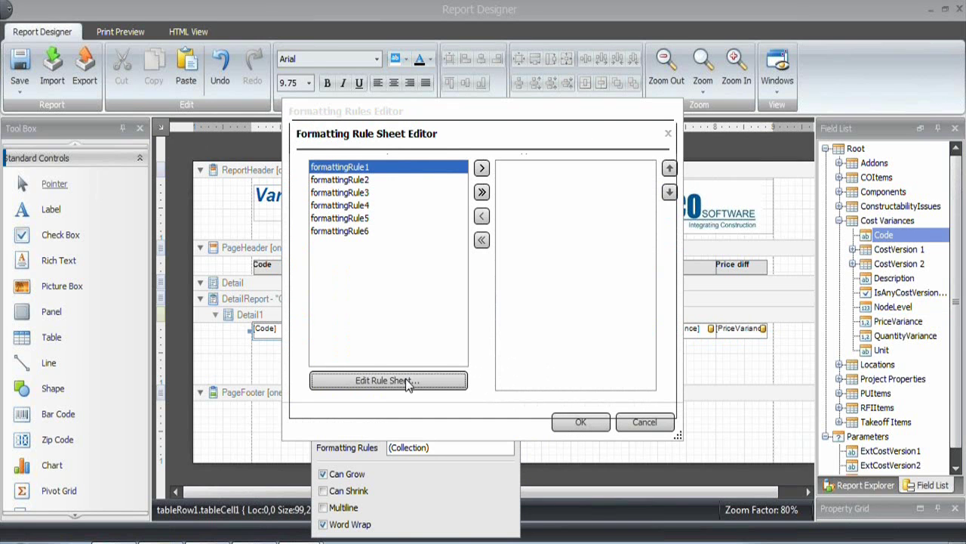
pyautogui.moveTo(486, 141); pyautogui.dragTo(428, 87)
pyautogui.moveTo(616, 364); pyautogui.dragTo(750, 527)
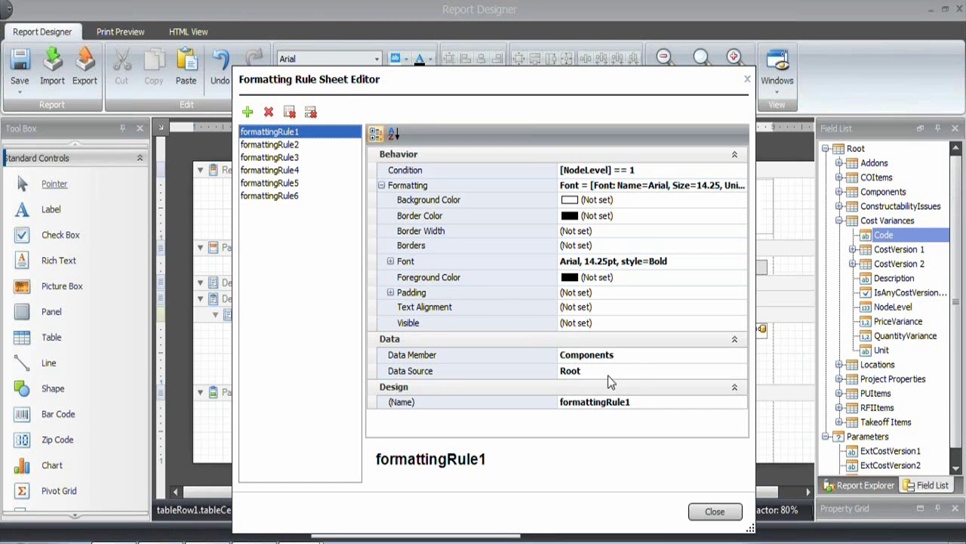
# Set the data member of formattingRule1 and formattingRule2 to Cost Variances.
pyautogui.click(620, 355)
pyautogui.click(742, 355)
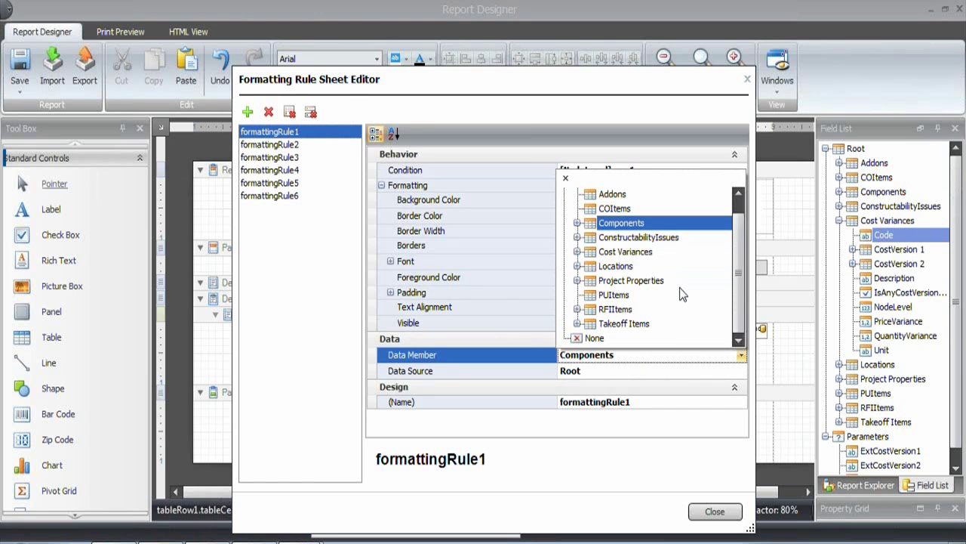
pyautogui.click(625, 251)
pyautogui.click(270, 144)
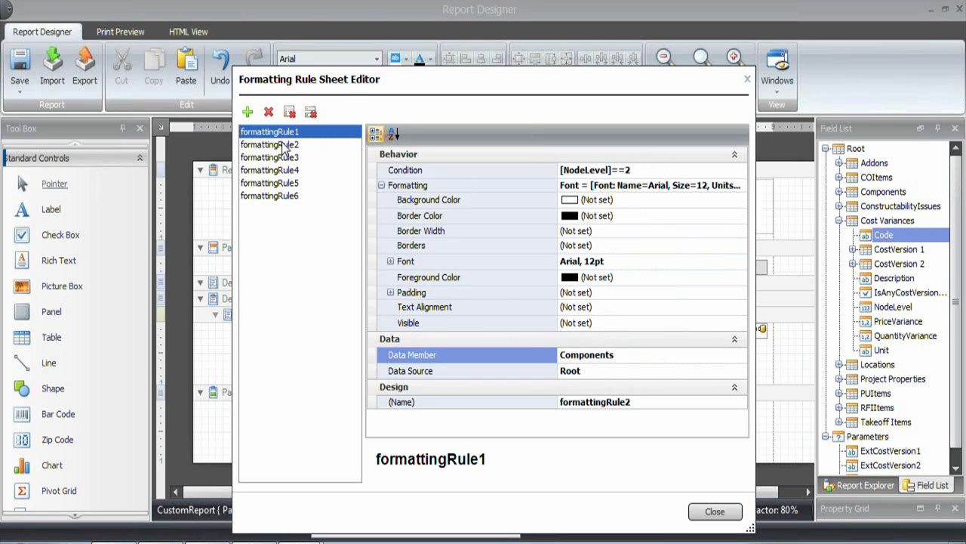
pyautogui.click(657, 355)
pyautogui.click(742, 355)
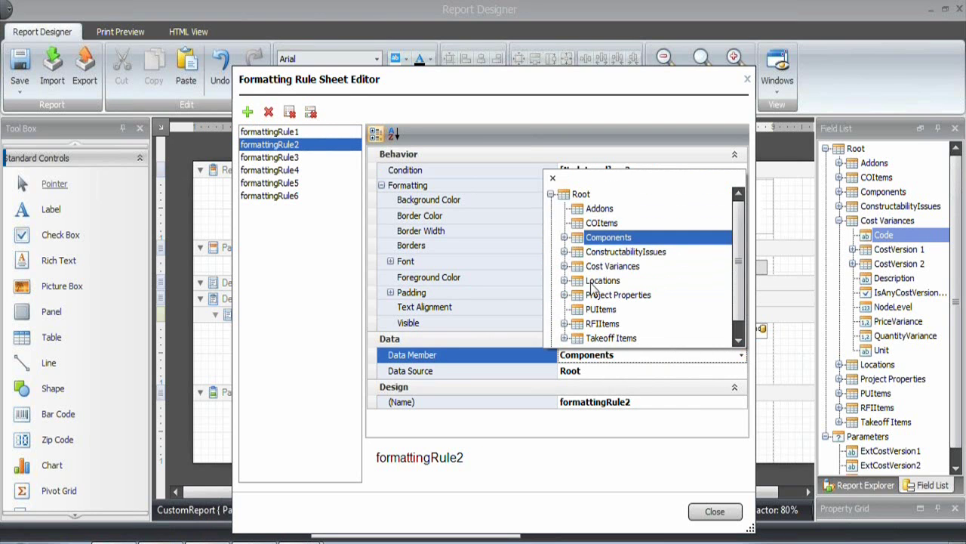
pyautogui.click(603, 267)
# Set the data member of formattingRule3 and formattingRule4 to Cost Variances.
pyautogui.click(301, 157)
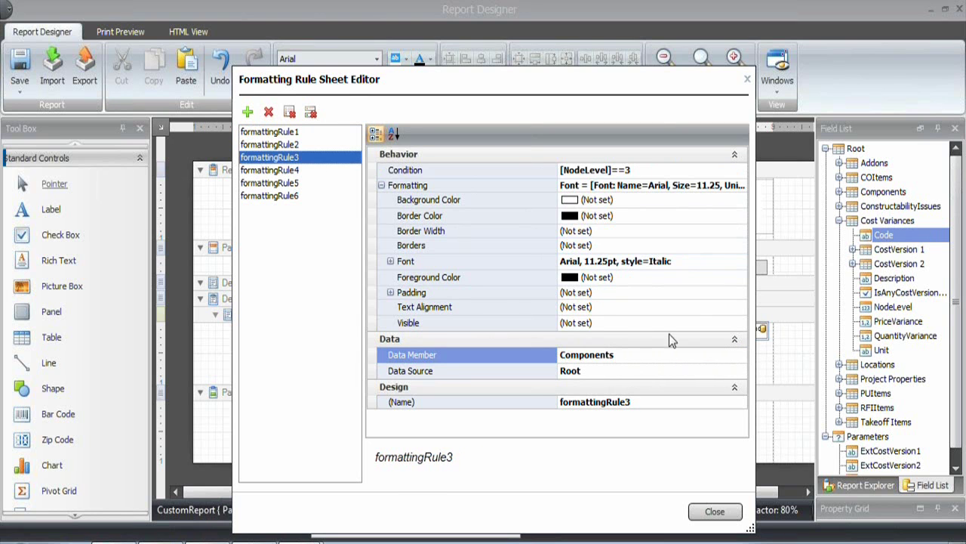
pyautogui.click(674, 356)
pyautogui.click(742, 355)
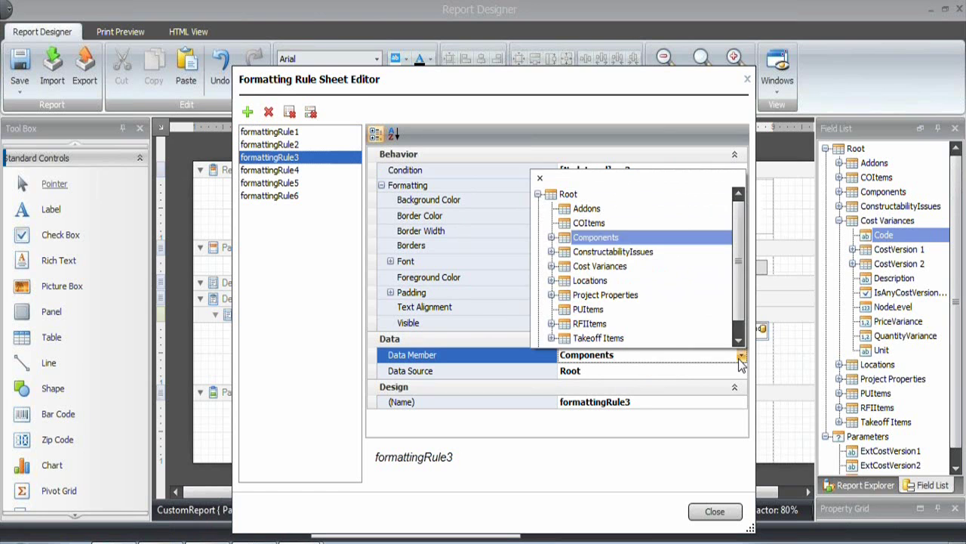
pyautogui.click(604, 267)
pyautogui.click(302, 170)
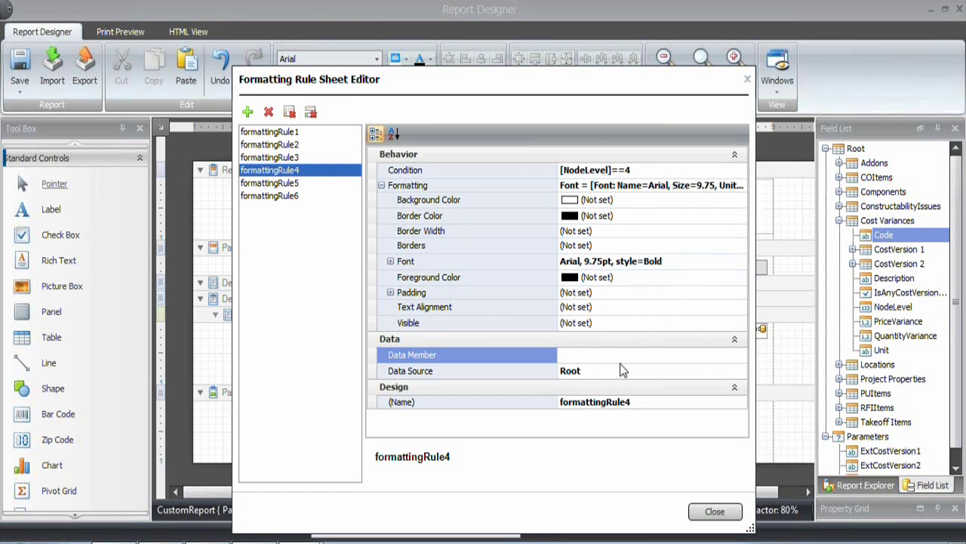
pyautogui.click(665, 358)
pyautogui.click(743, 356)
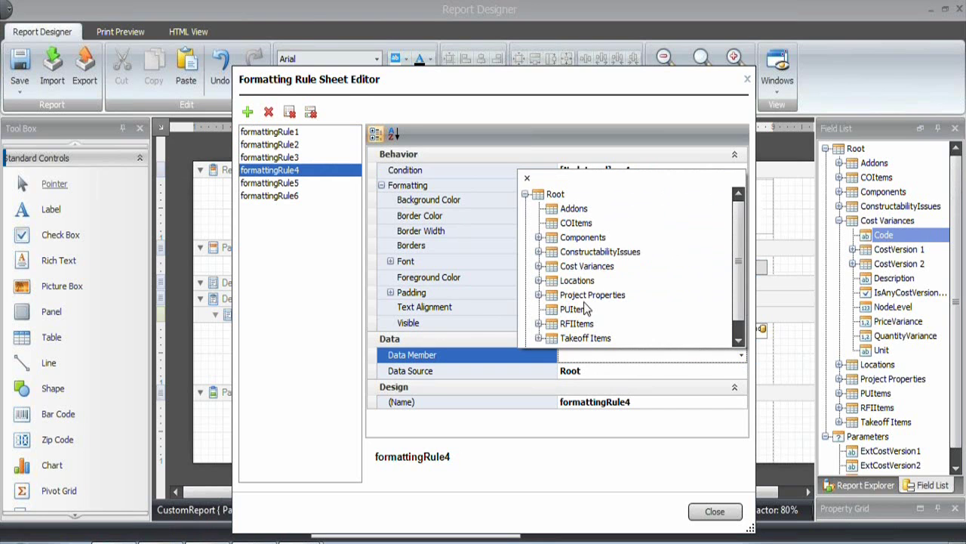
pyautogui.click(594, 266)
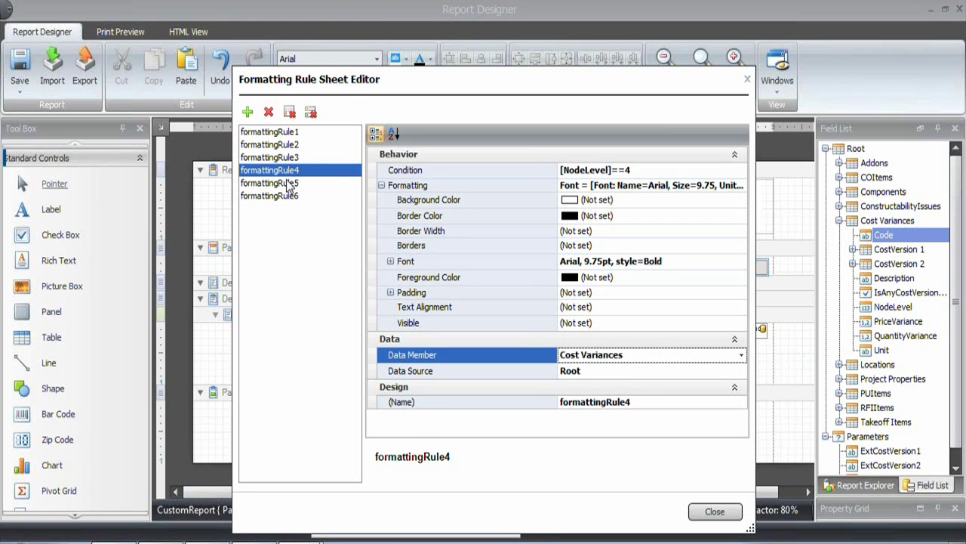
# Set the data member of formattingRule5 and formattingRule6 to Cost Variances.
pyautogui.click(289, 184)
pyautogui.click(742, 356)
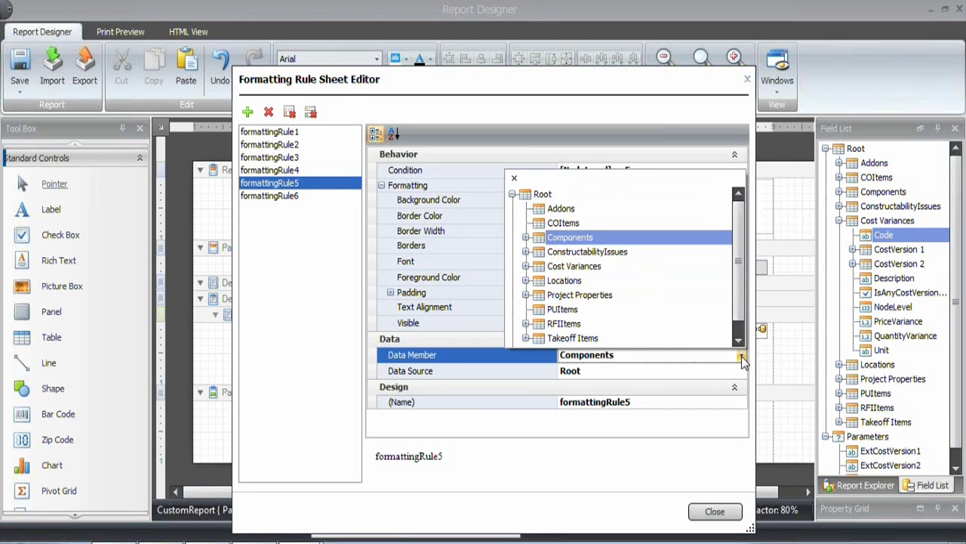
pyautogui.click(586, 267)
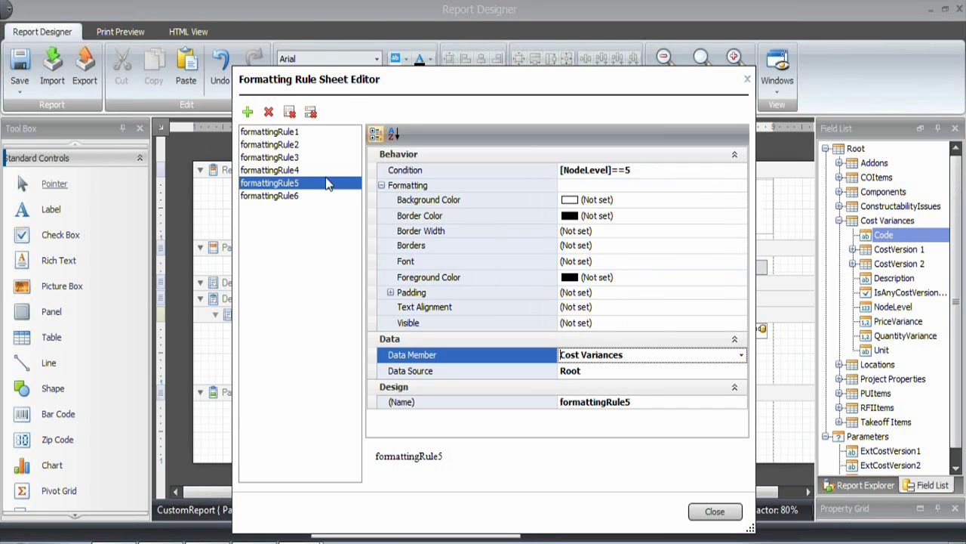
pyautogui.click(291, 197)
pyautogui.click(659, 363)
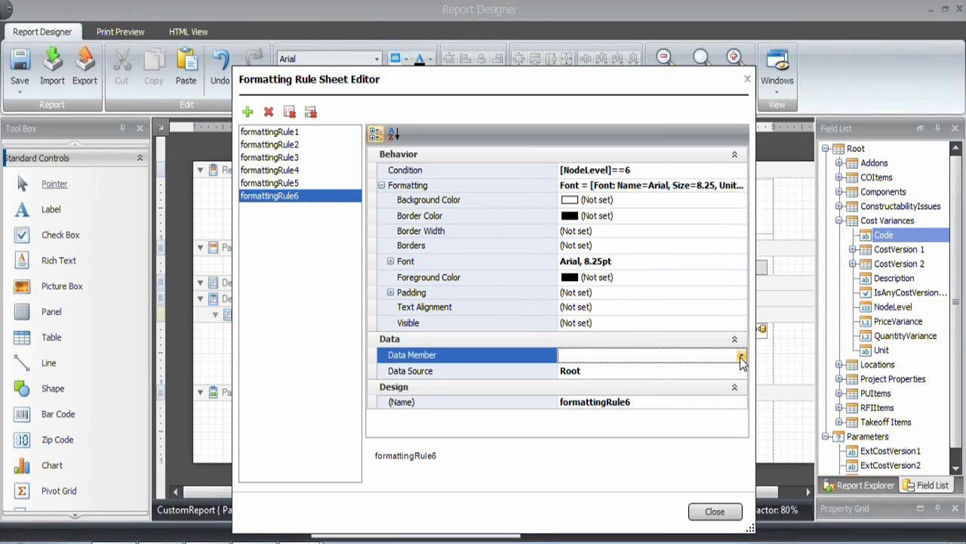
pyautogui.click(742, 355)
pyautogui.click(576, 269)
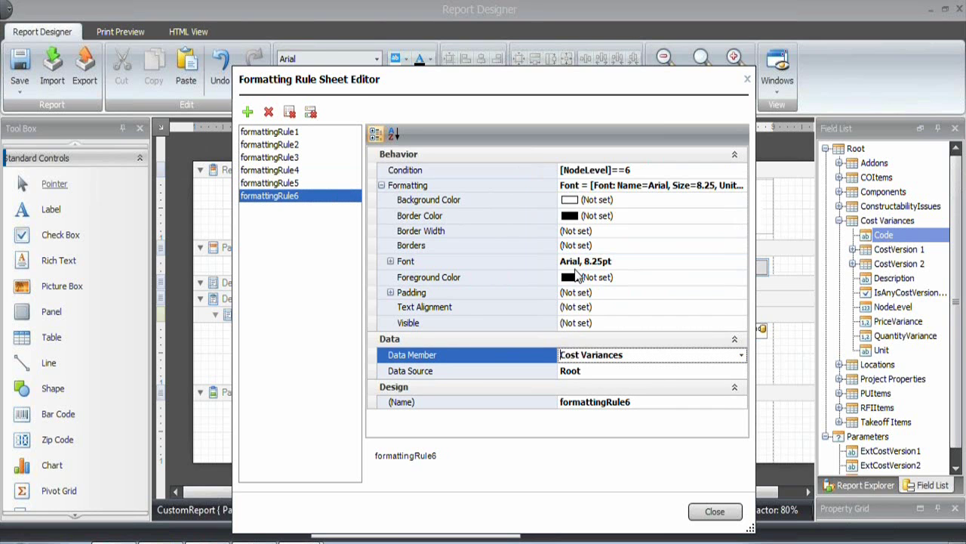
# Set the font size of formattingRule1 to 12 and of formattingRule2 to 11.
pyautogui.click(279, 133)
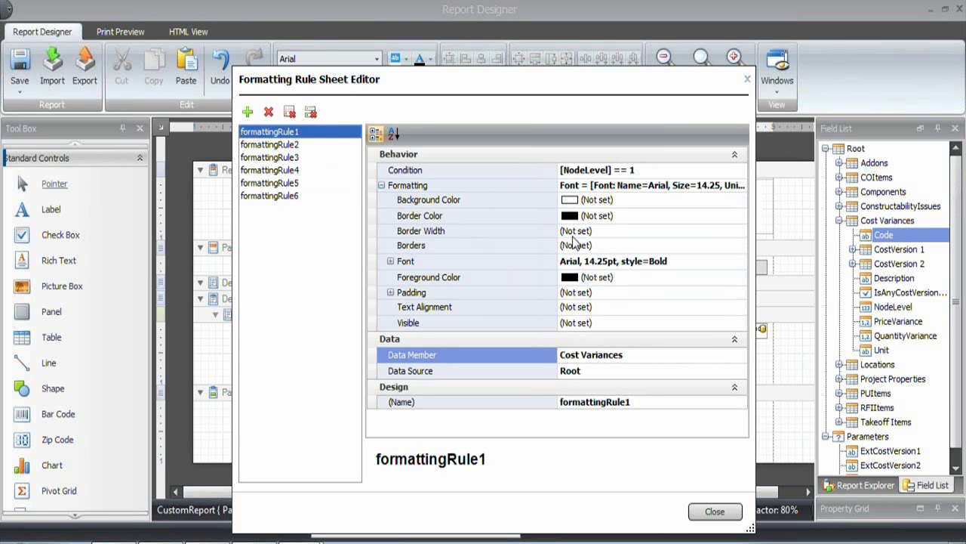
pyautogui.click(390, 262)
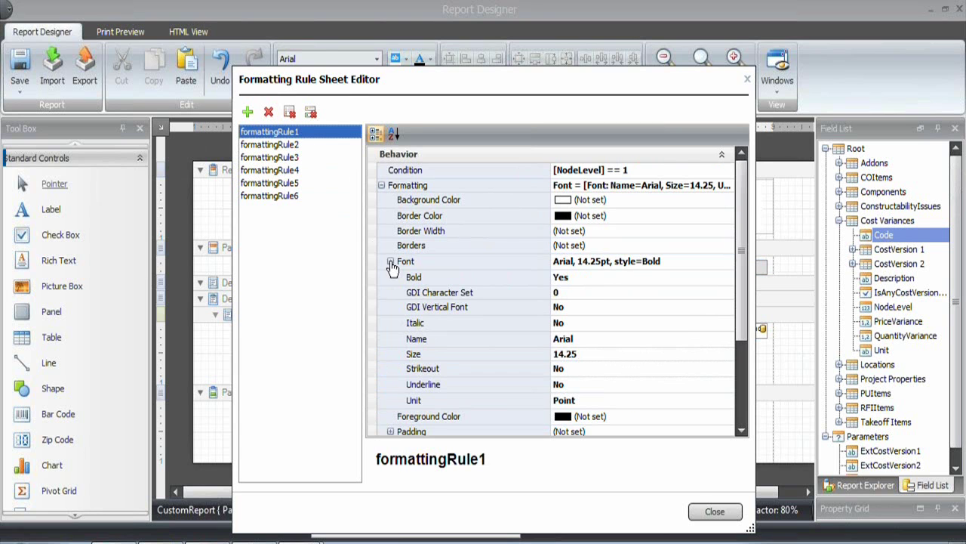
pyautogui.click(586, 354)
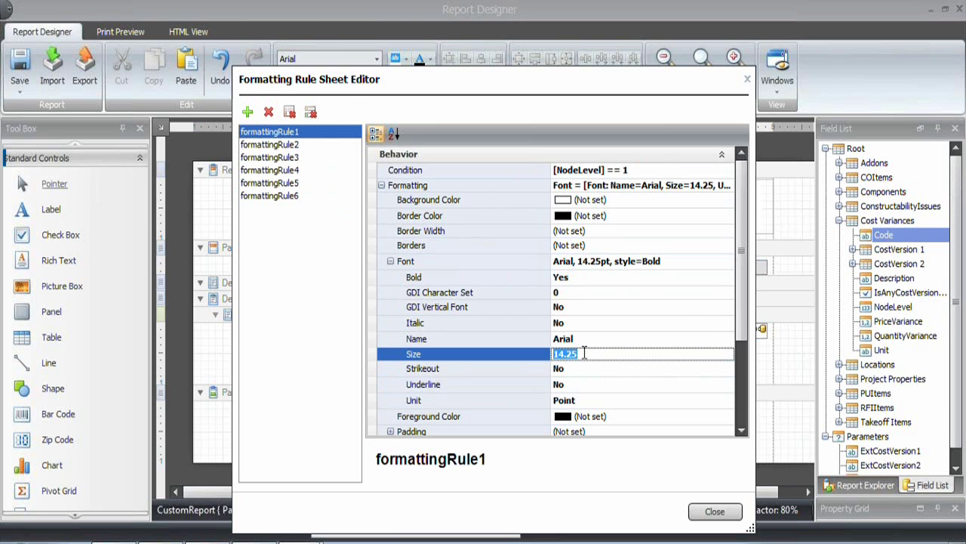
pyautogui.write('12')
pyautogui.click(279, 145)
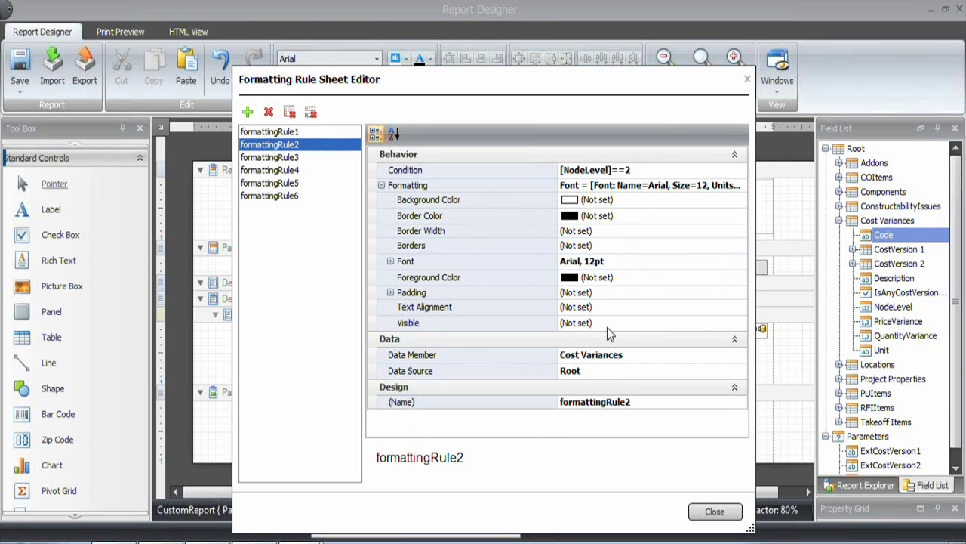
pyautogui.click(390, 262)
pyautogui.click(577, 354)
pyautogui.write('11')
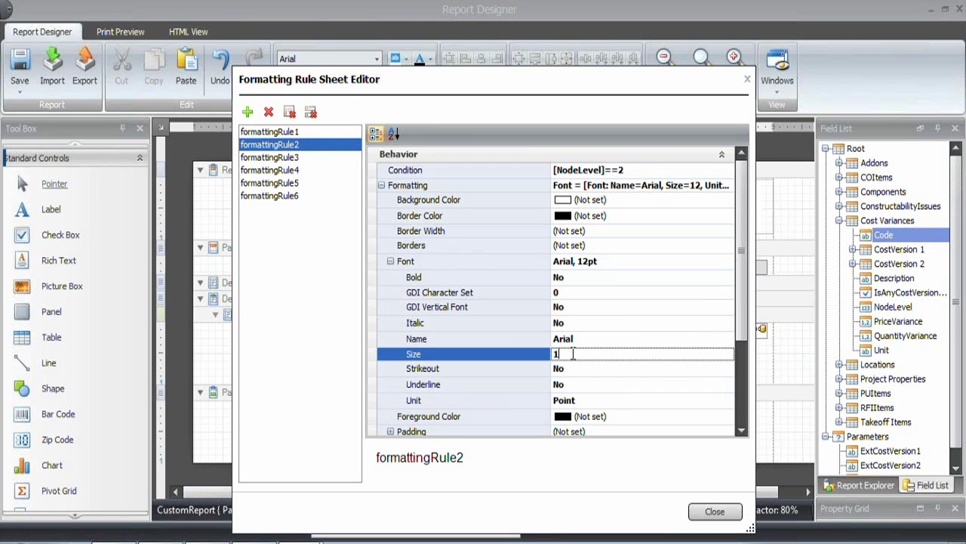
pyautogui.click(575, 367)
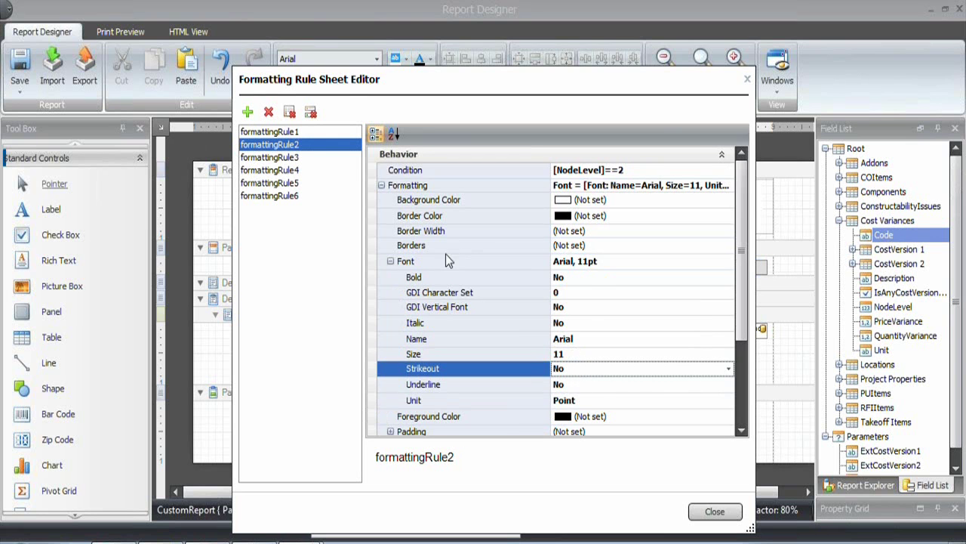
# Set the font size of formattingRule3 to 10 and of formattingRule4 to 9, and close the rule editors.
pyautogui.click(289, 158)
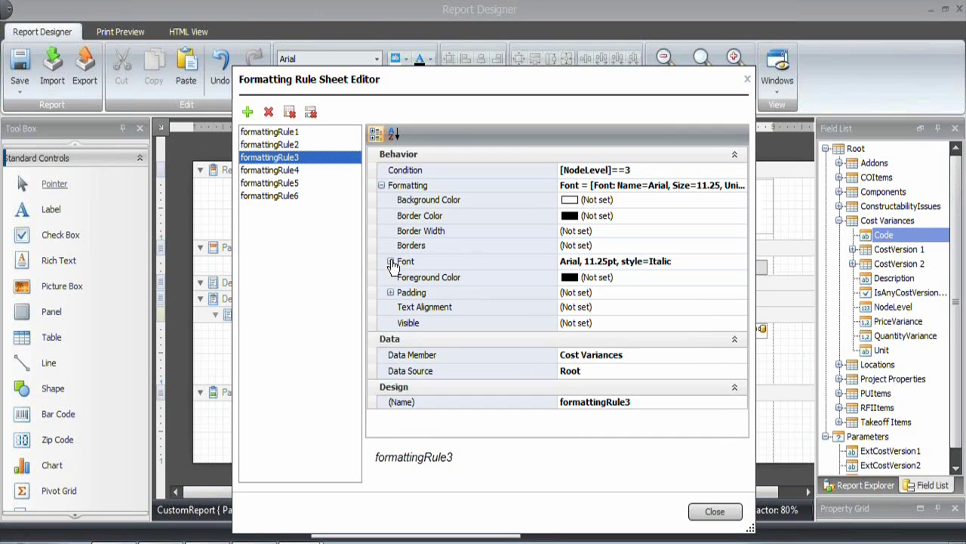
pyautogui.click(390, 261)
pyautogui.click(589, 354)
pyautogui.write('10')
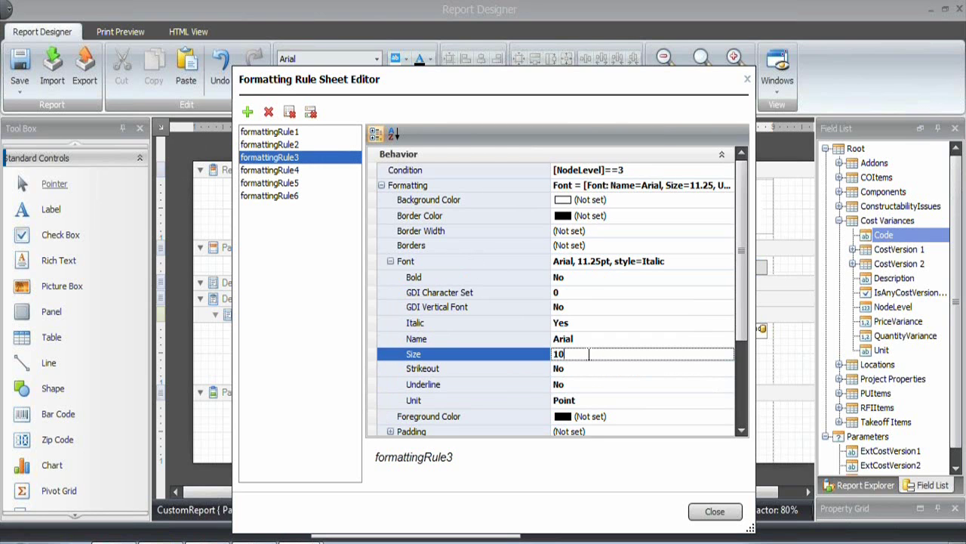
pyautogui.click(290, 170)
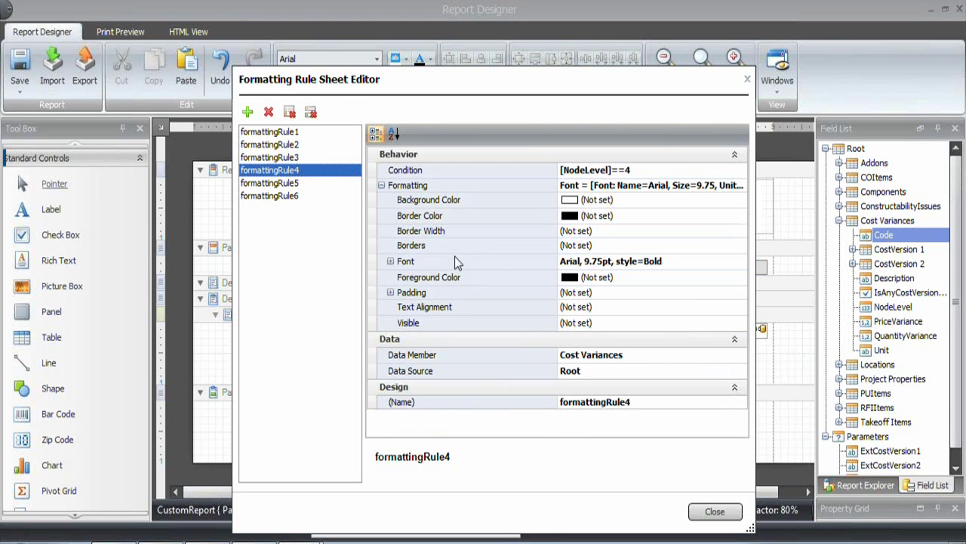
pyautogui.click(390, 261)
pyautogui.click(590, 355)
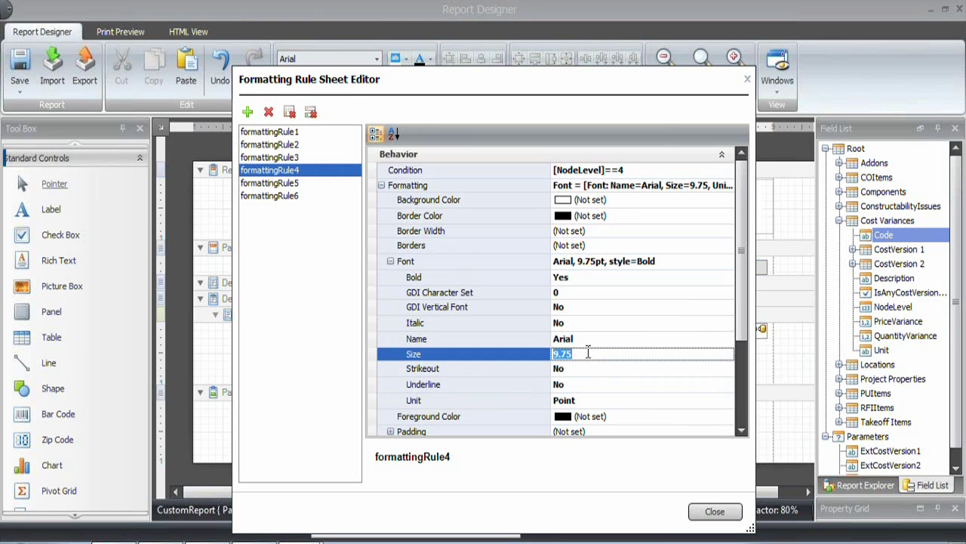
pyautogui.write('9')
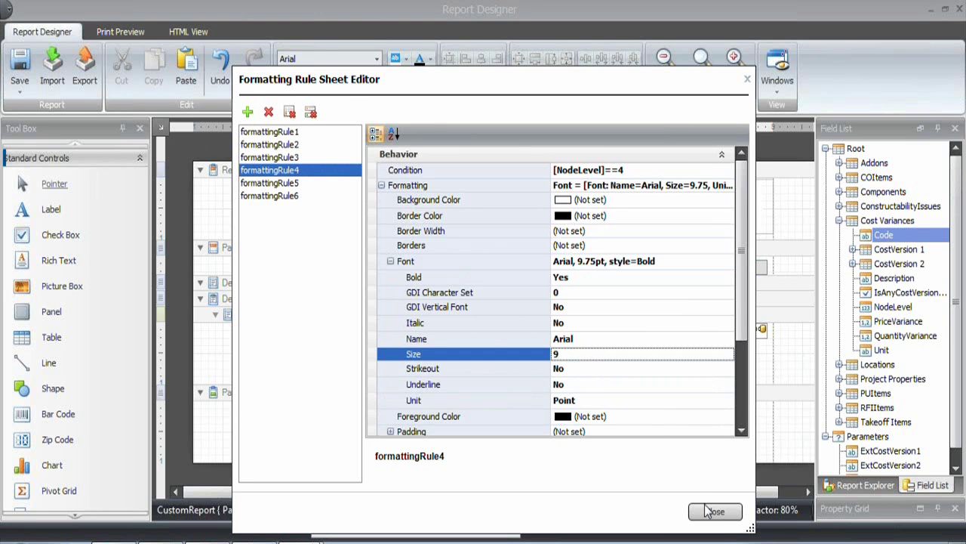
pyautogui.click(730, 514)
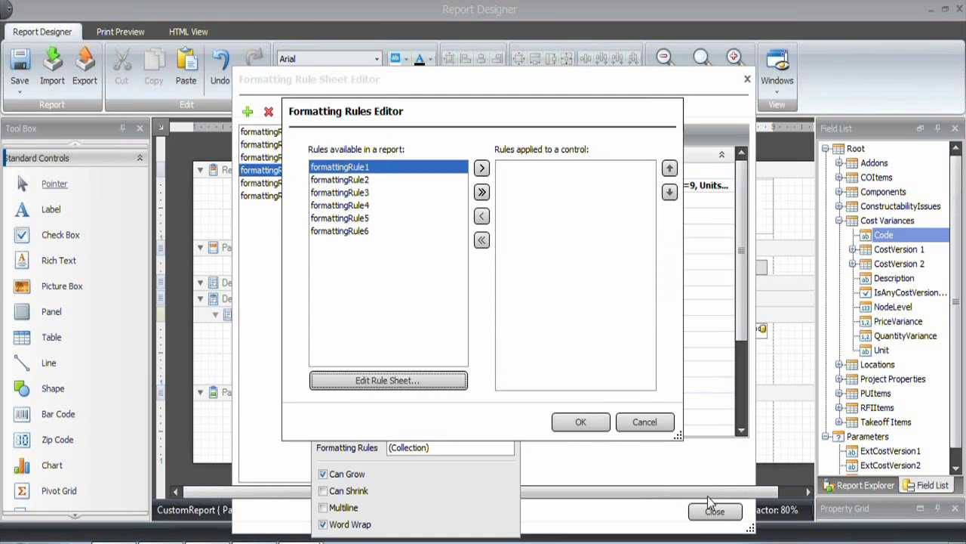
pyautogui.click(575, 423)
# Apply all six formatting rules to the Description cell in the Detail1 band.
pyautogui.click(347, 332)
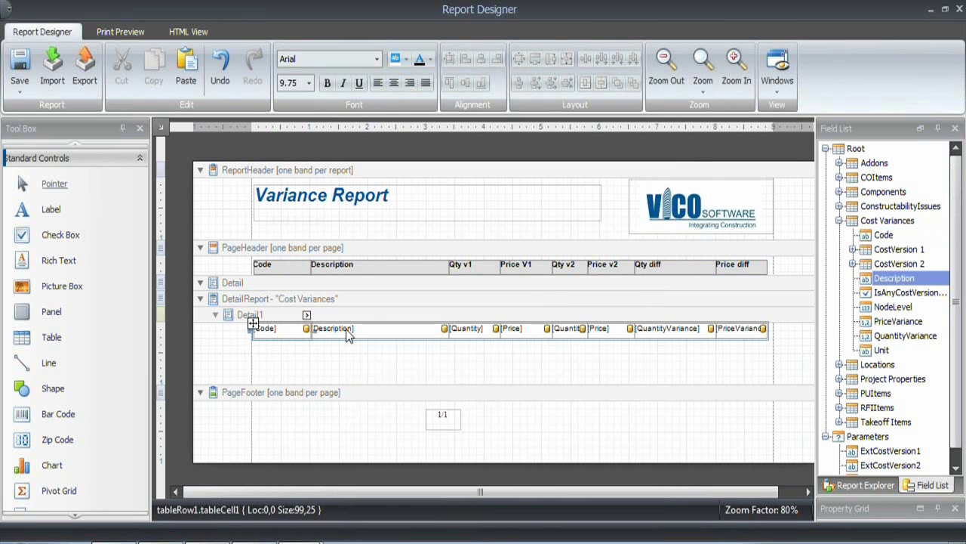
pyautogui.click(445, 315)
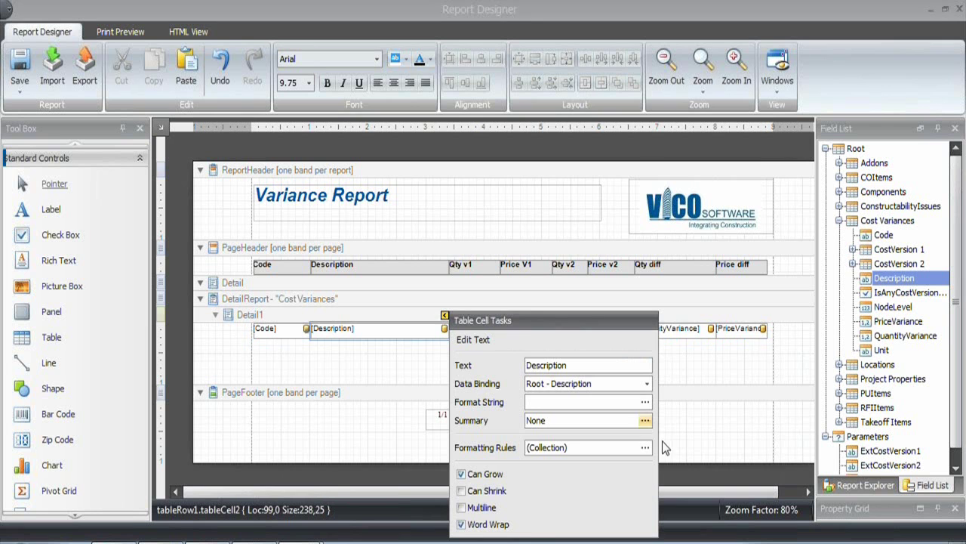
pyautogui.click(645, 448)
pyautogui.click(481, 193)
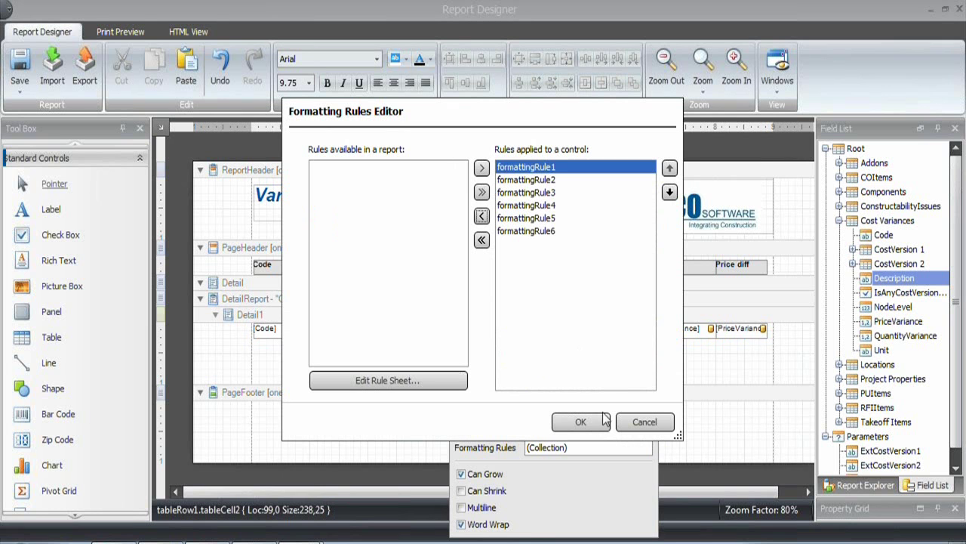
pyautogui.click(580, 421)
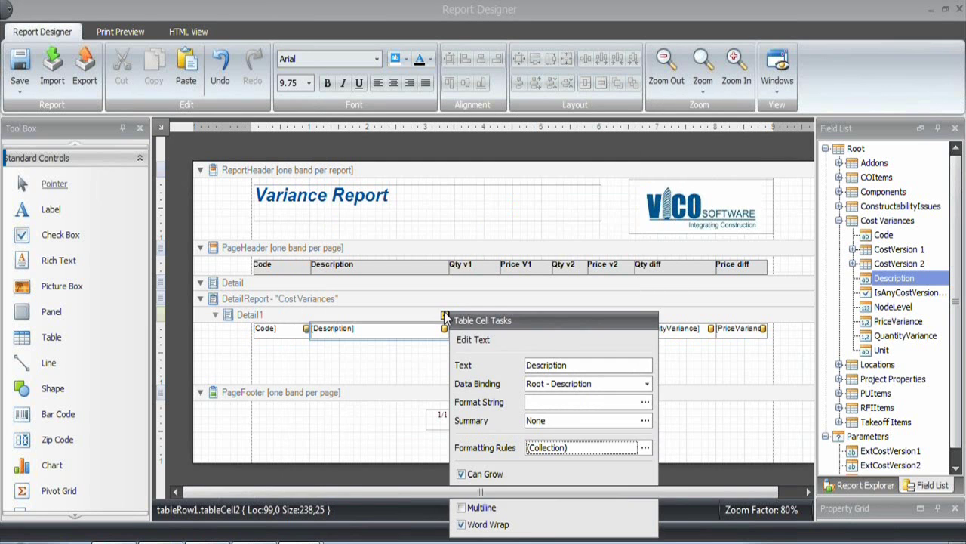
pyautogui.click(445, 315)
# Apply all six formatting rules to the version 1 Quantity cell in the Detail1 band.
pyautogui.click(472, 327)
pyautogui.click(496, 315)
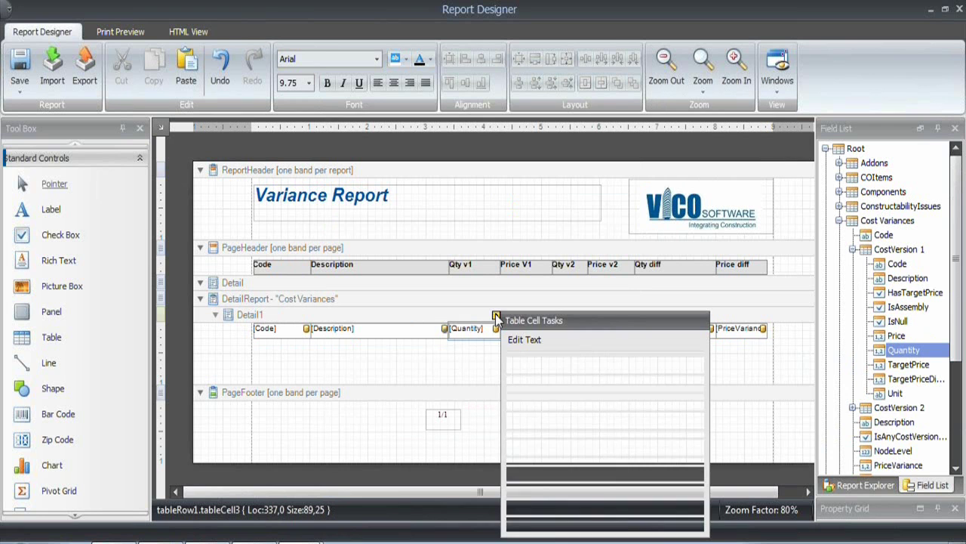
pyautogui.click(696, 447)
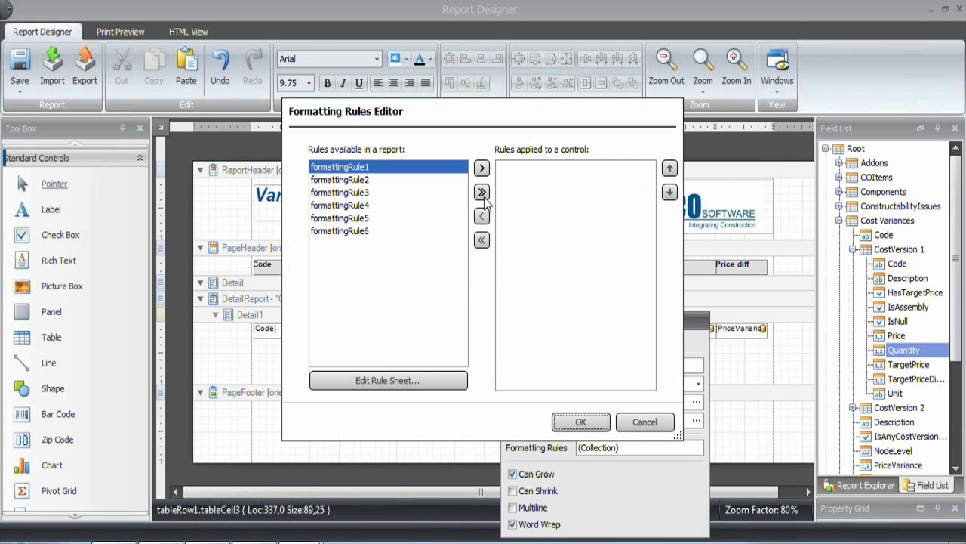
pyautogui.click(482, 192)
pyautogui.click(581, 421)
pyautogui.click(497, 315)
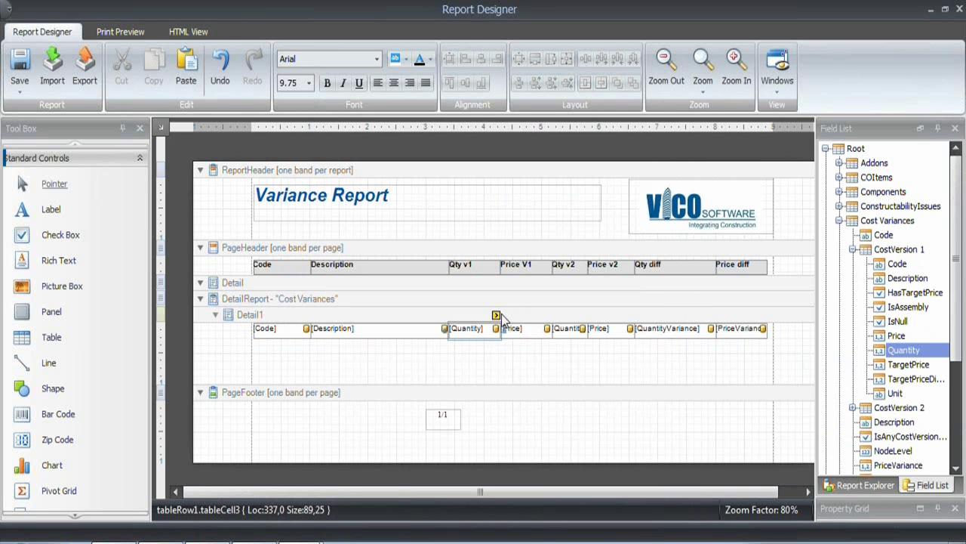
# Apply all six formatting rules to the version 1 Price cell in the Detail1 band.
pyautogui.click(529, 331)
pyautogui.click(548, 316)
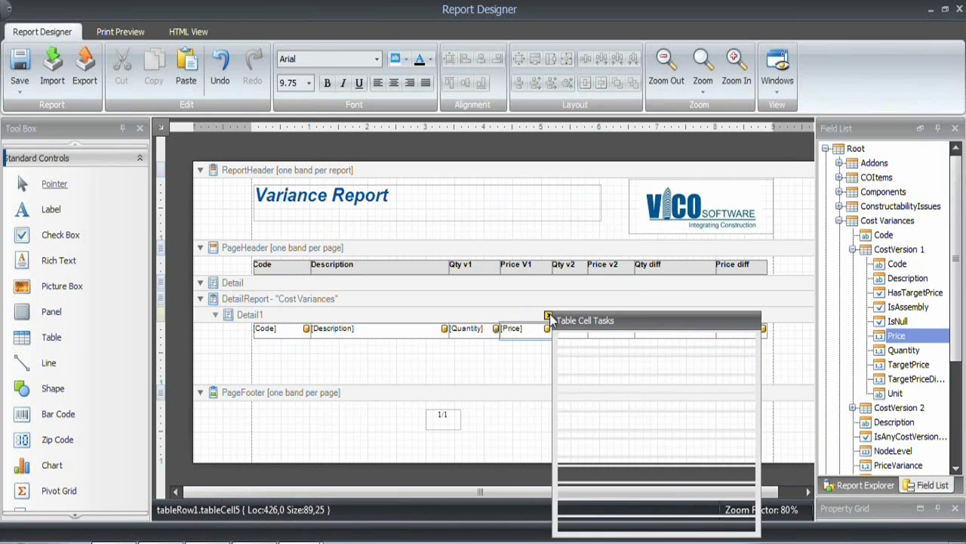
pyautogui.click(748, 447)
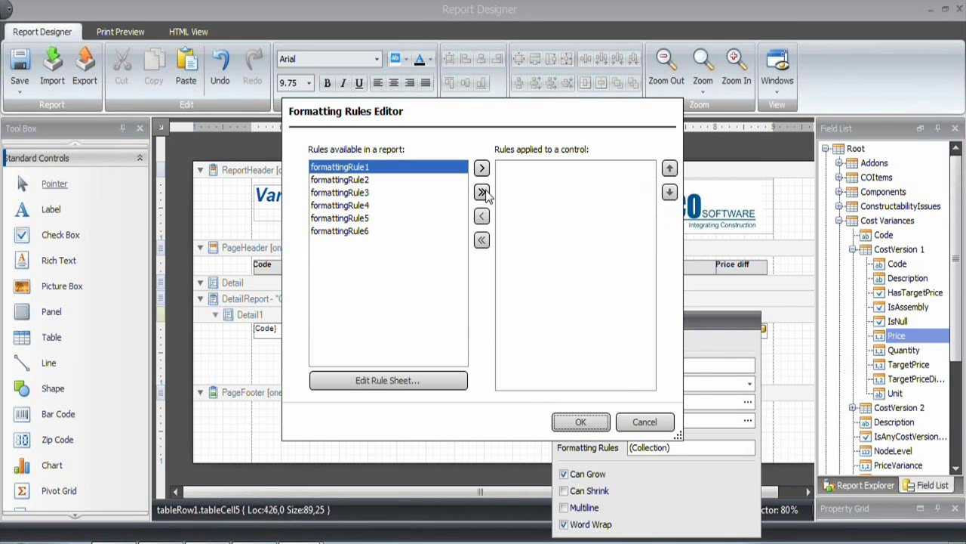
pyautogui.click(482, 192)
pyautogui.click(580, 422)
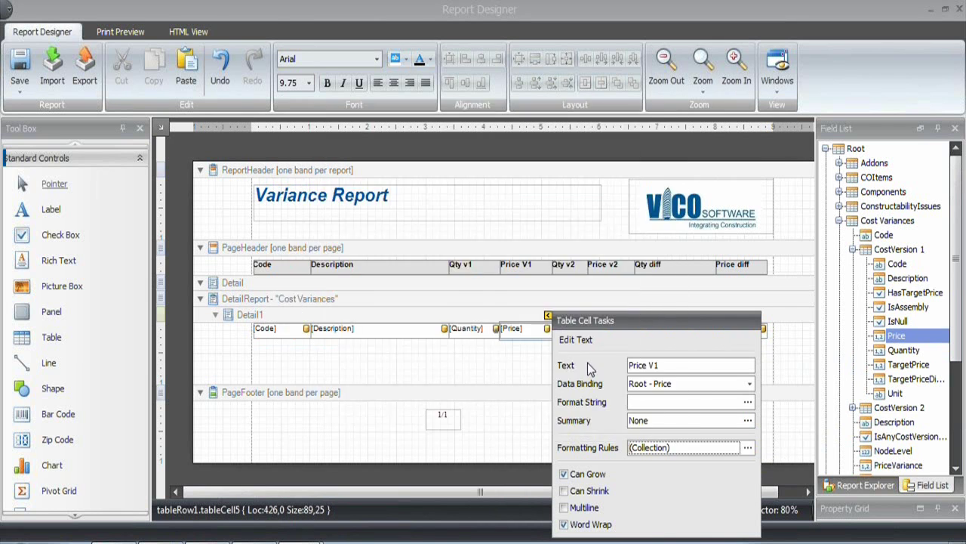
pyautogui.click(549, 316)
# Apply all six formatting rules to the version 2 Quantity cell in the Detail1 band.
pyautogui.click(572, 325)
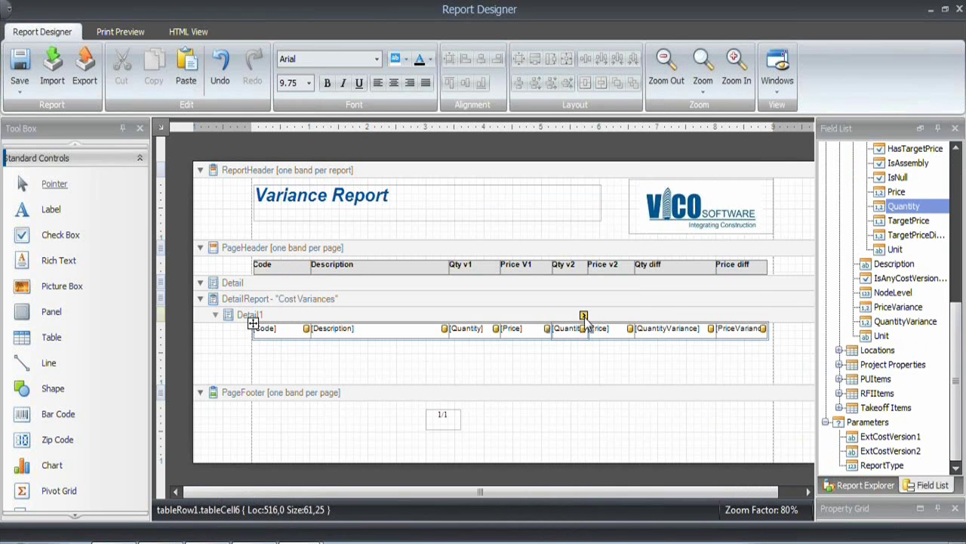
pyautogui.click(583, 315)
pyautogui.click(783, 446)
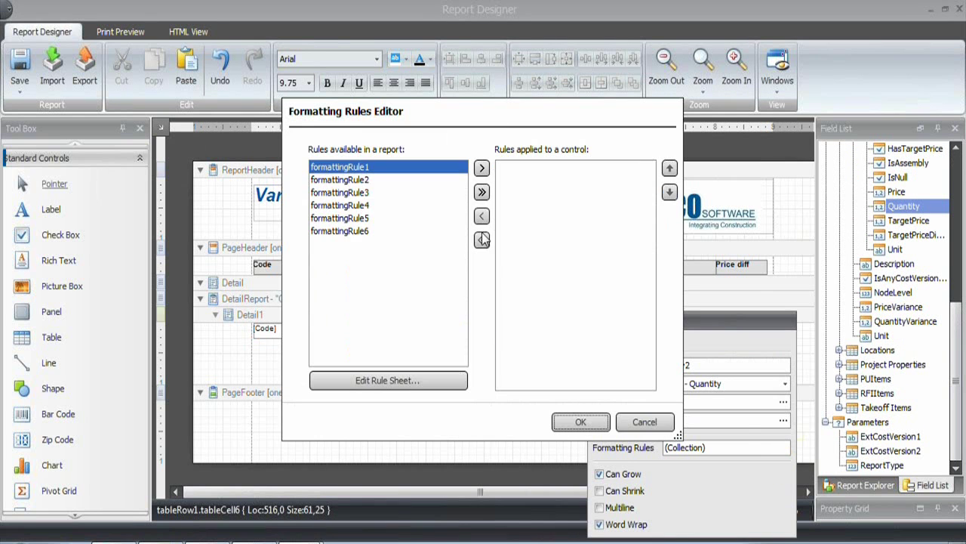
pyautogui.click(482, 193)
pyautogui.click(581, 421)
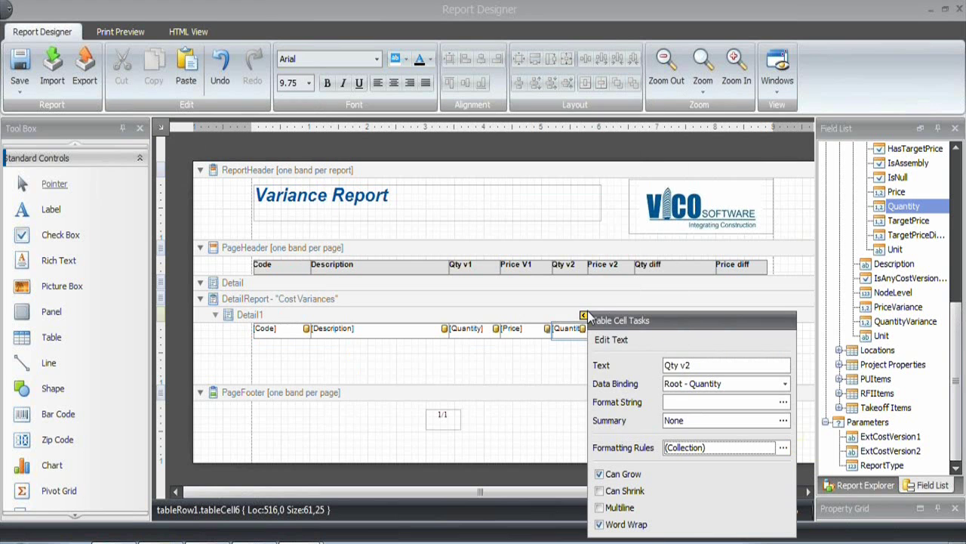
pyautogui.click(584, 316)
# Apply all six formatting rules to the version 2 Price cell in the Detail1 band.
pyautogui.click(615, 330)
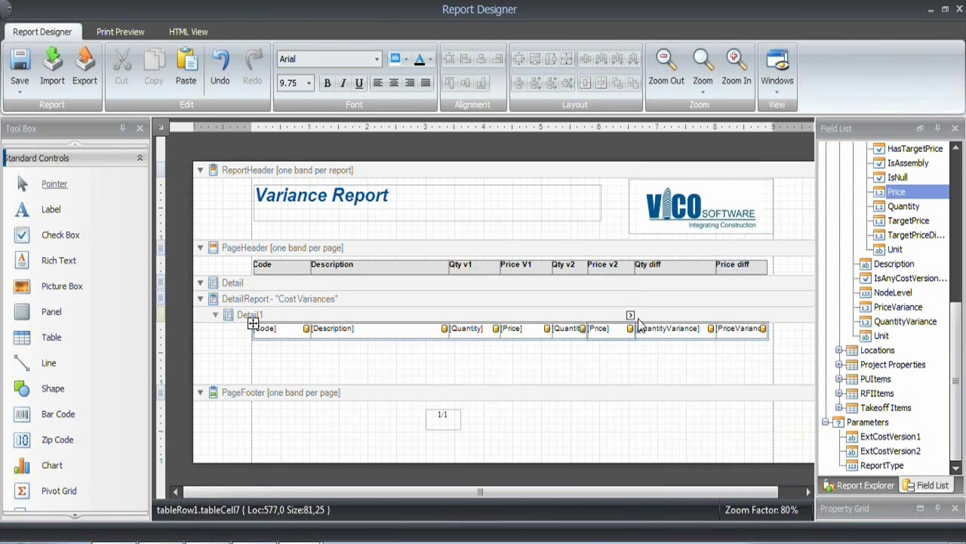
pyautogui.click(631, 315)
pyautogui.click(830, 447)
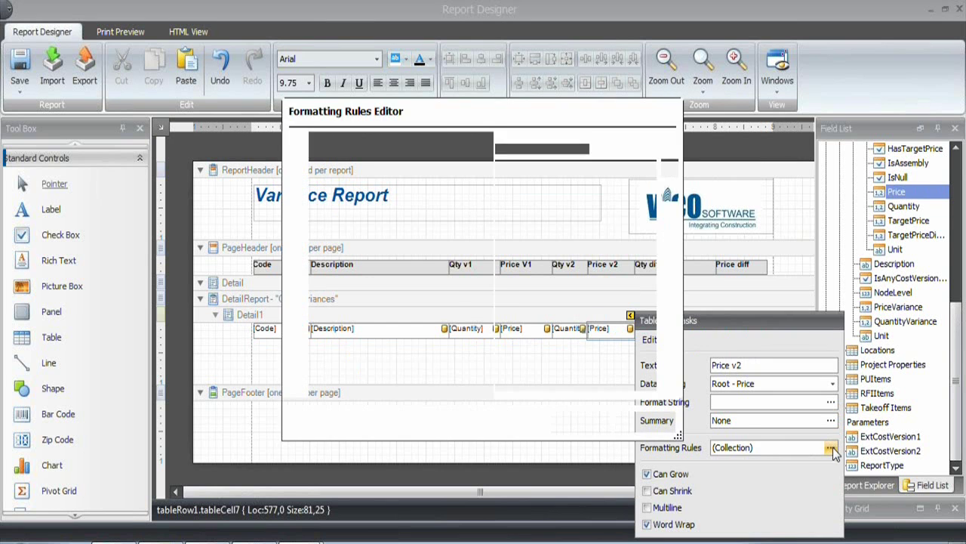
pyautogui.click(482, 192)
pyautogui.click(580, 422)
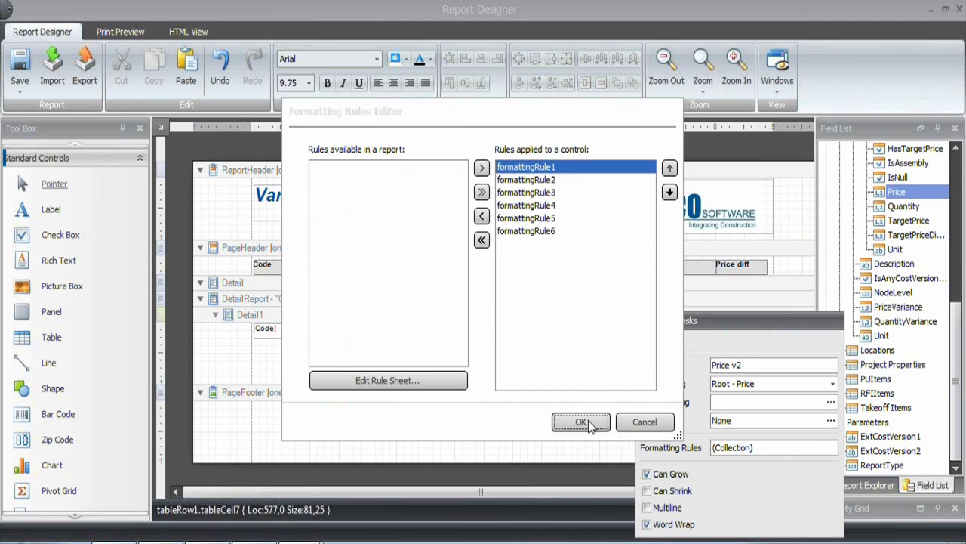
pyautogui.click(630, 316)
# Apply all six formatting rules to the QuantityVariance cell in the Detail1 band.
pyautogui.click(664, 332)
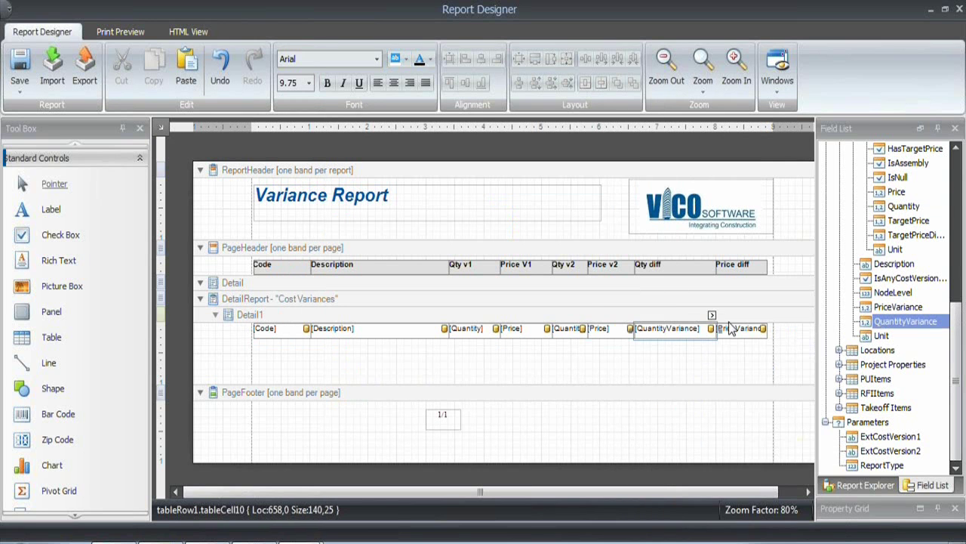
pyautogui.click(712, 315)
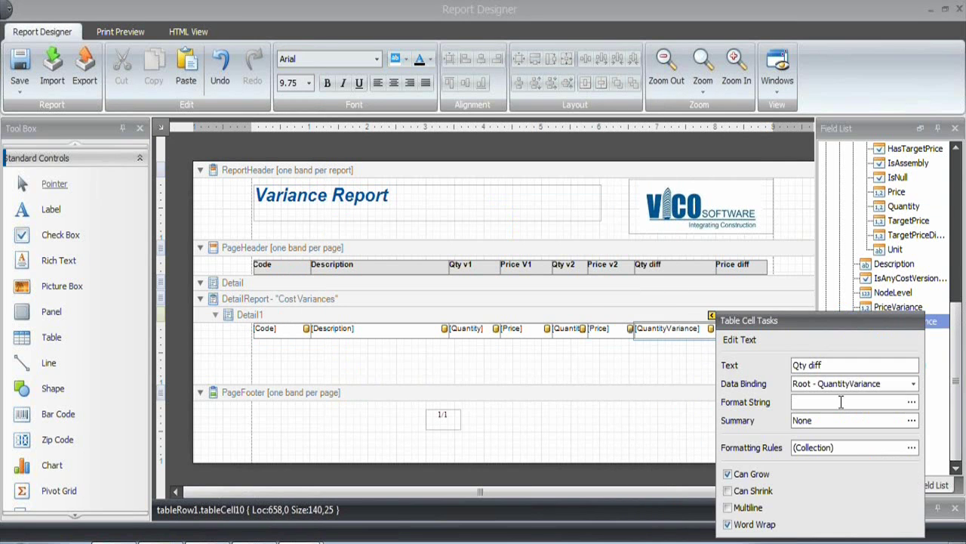
pyautogui.click(912, 449)
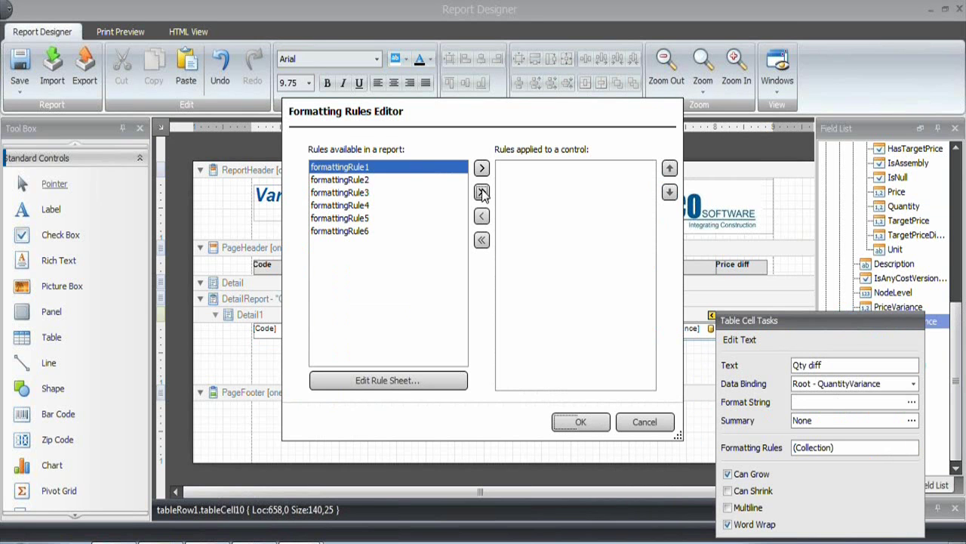
pyautogui.click(481, 192)
pyautogui.click(581, 421)
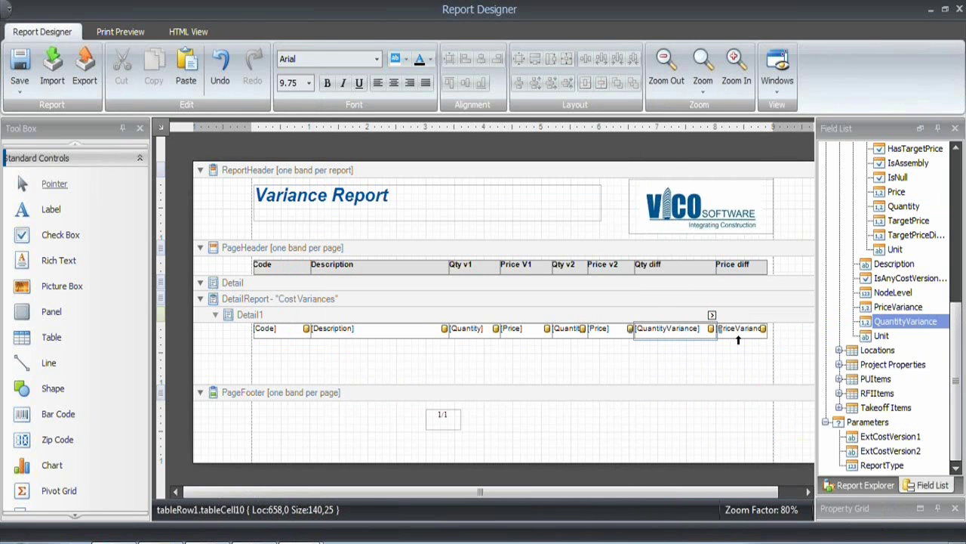
# Apply all six formatting rules to the PriceVariance cell in the Detail1 band.
pyautogui.click(738, 331)
pyautogui.click(763, 315)
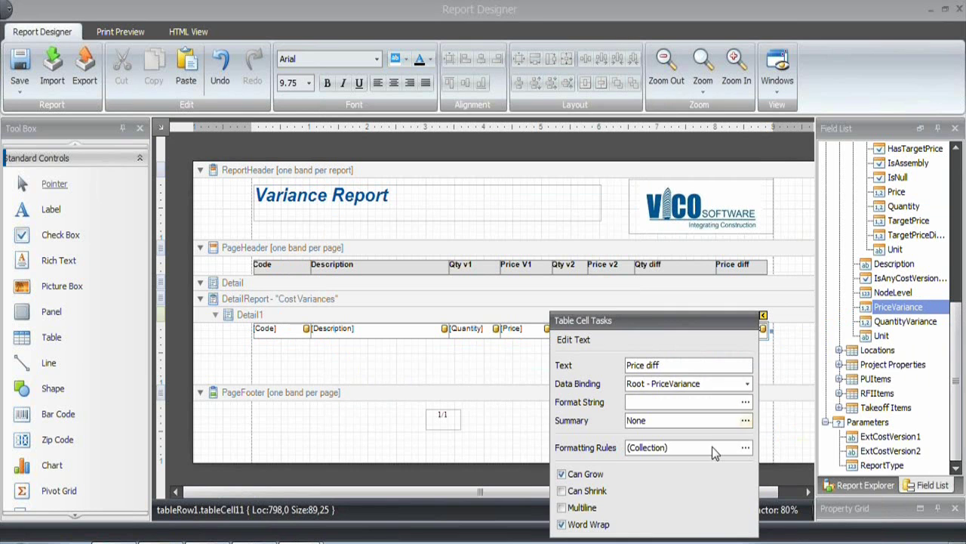
pyautogui.click(745, 447)
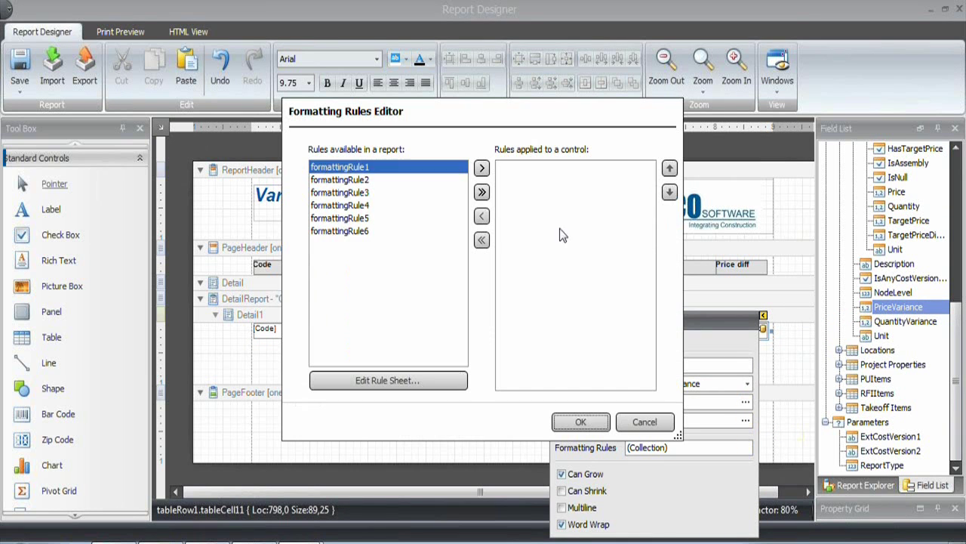
pyautogui.click(482, 192)
pyautogui.click(582, 423)
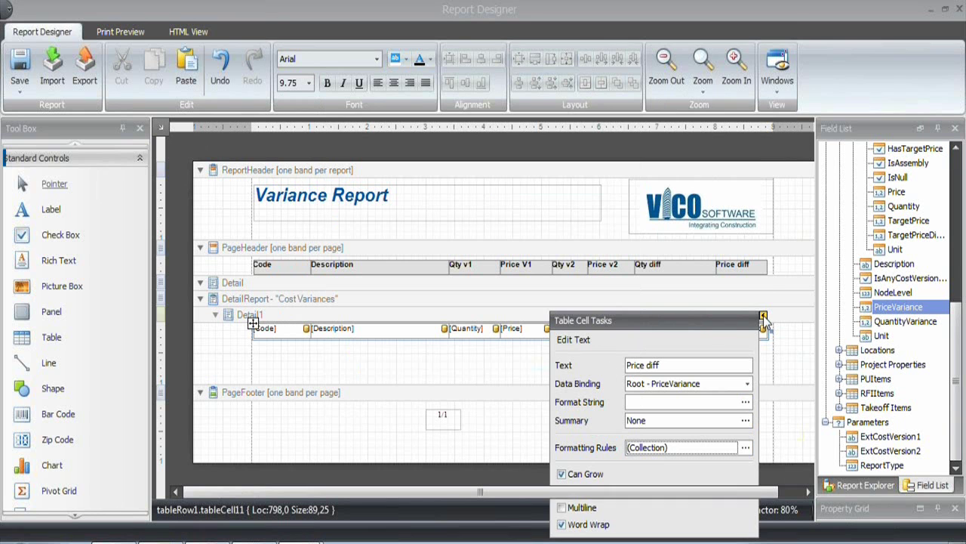
# Narrow the QuantityVariance cell in the Detail1 band and the Qty diff header cell to a width of about 97, widening the Price v2 column.
pyautogui.click(680, 331)
pyautogui.moveTo(630, 330); pyautogui.dragTo(659, 330)
pyautogui.click(675, 266)
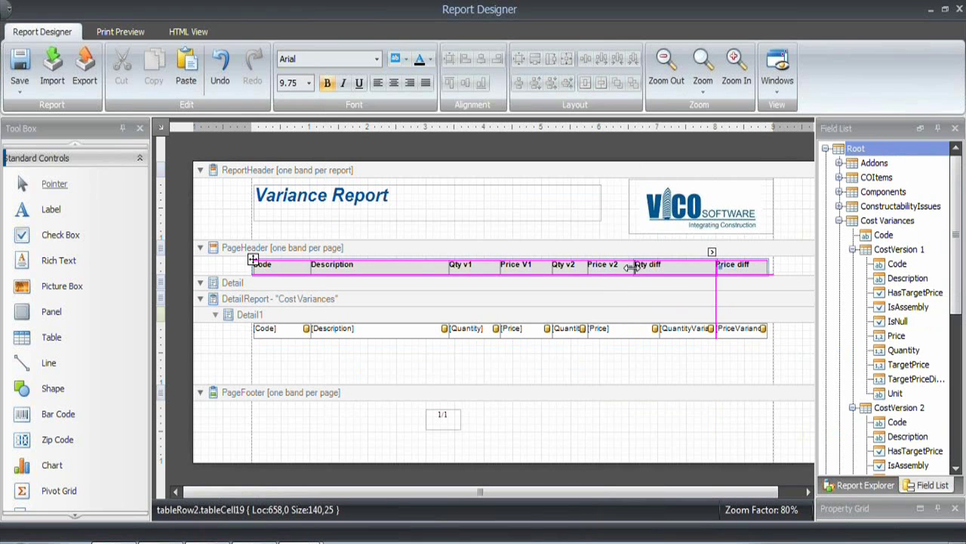
pyautogui.moveTo(635, 266); pyautogui.dragTo(660, 267)
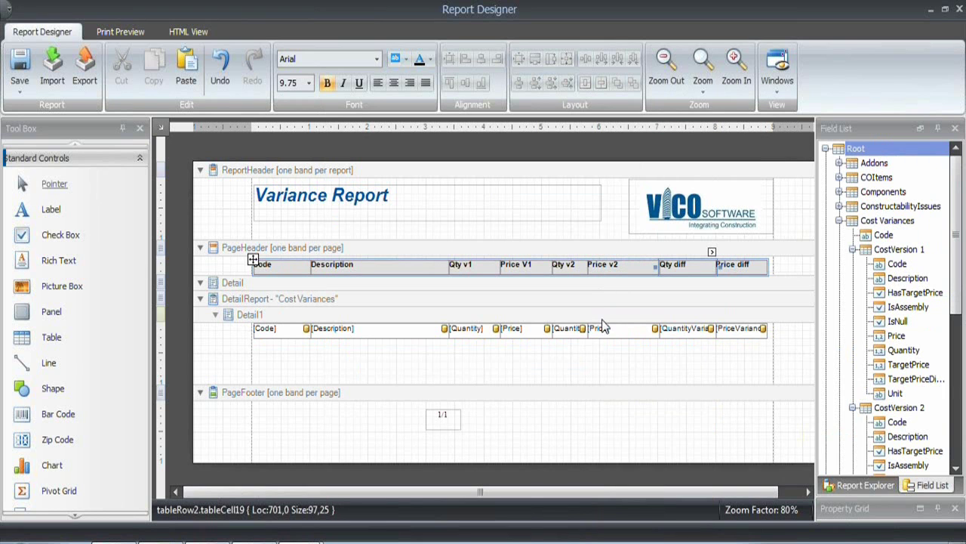
# Widen the version 2 Quantity column in both the Detail1 and page header tables, leaving Price v2 about 100 wide.
pyautogui.click(606, 333)
pyautogui.moveTo(587, 331); pyautogui.dragTo(603, 330)
pyautogui.click(606, 265)
pyautogui.moveTo(588, 268); pyautogui.dragTo(601, 269)
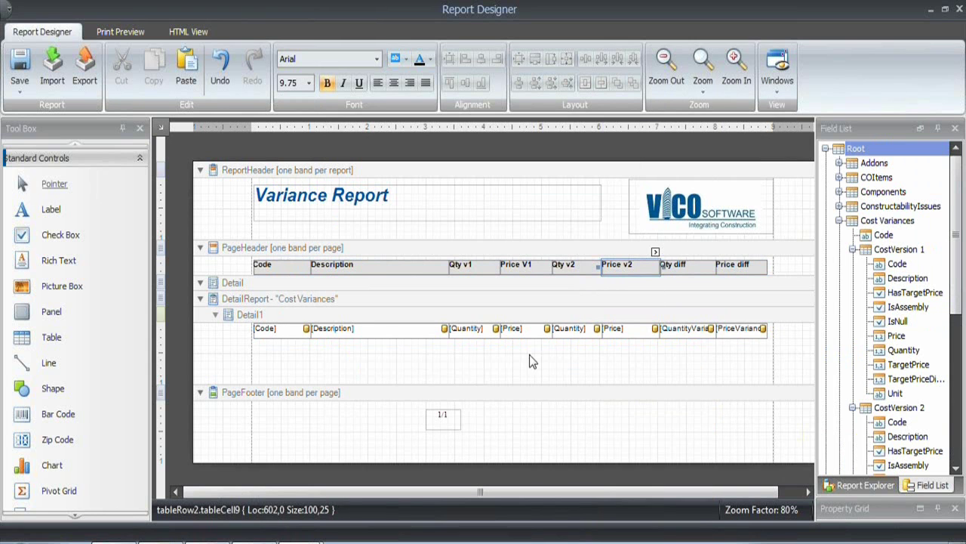
# Set the version 1 Quantity cell's format string to the standard number type n2 and copy the resulting {0:n2} string.
pyautogui.click(481, 332)
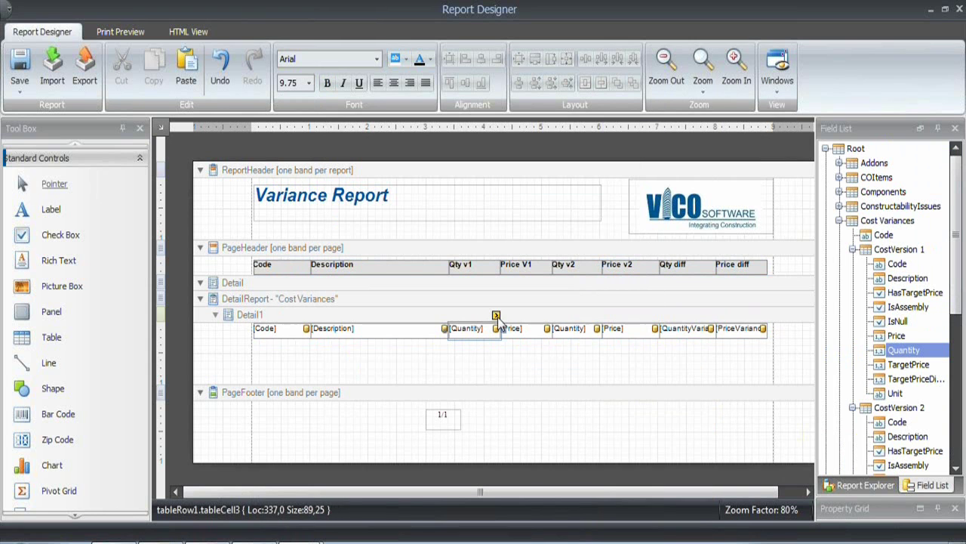
pyautogui.click(495, 315)
pyautogui.click(696, 402)
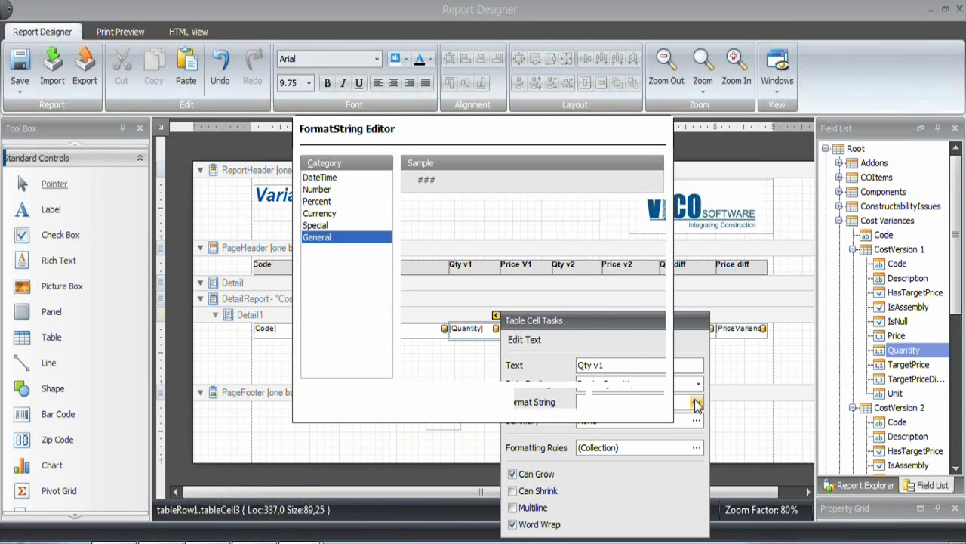
pyautogui.click(336, 191)
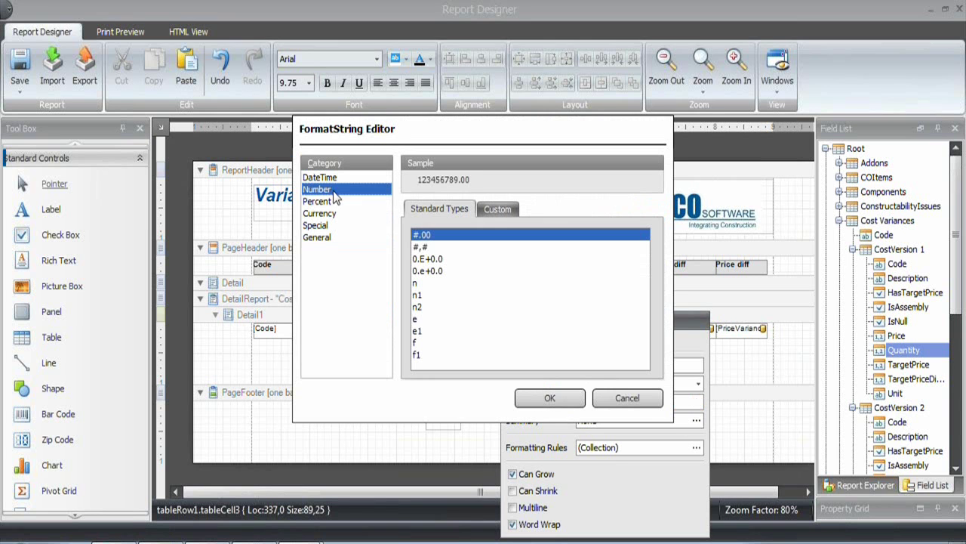
pyautogui.click(417, 307)
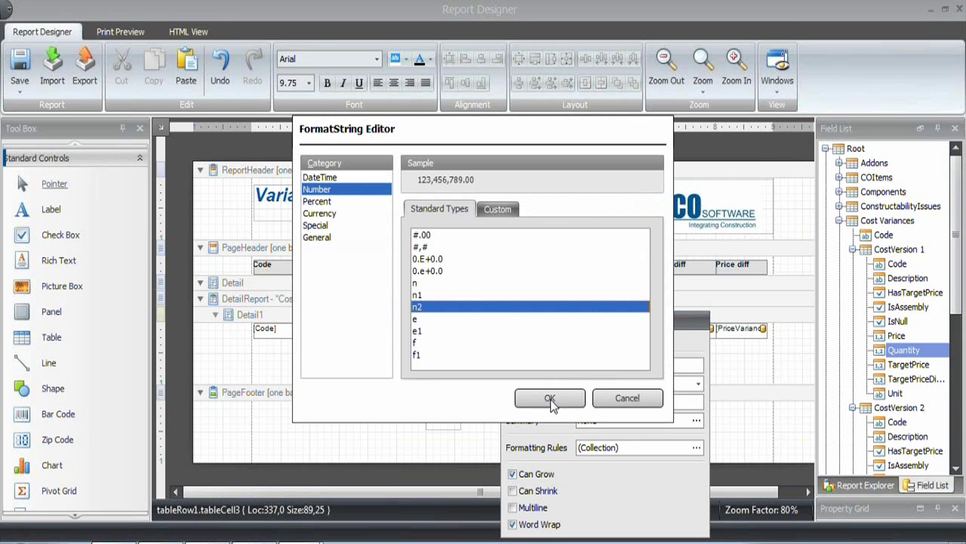
pyautogui.click(550, 398)
pyautogui.click(623, 404)
pyautogui.hotkey('ctrl', 'c')
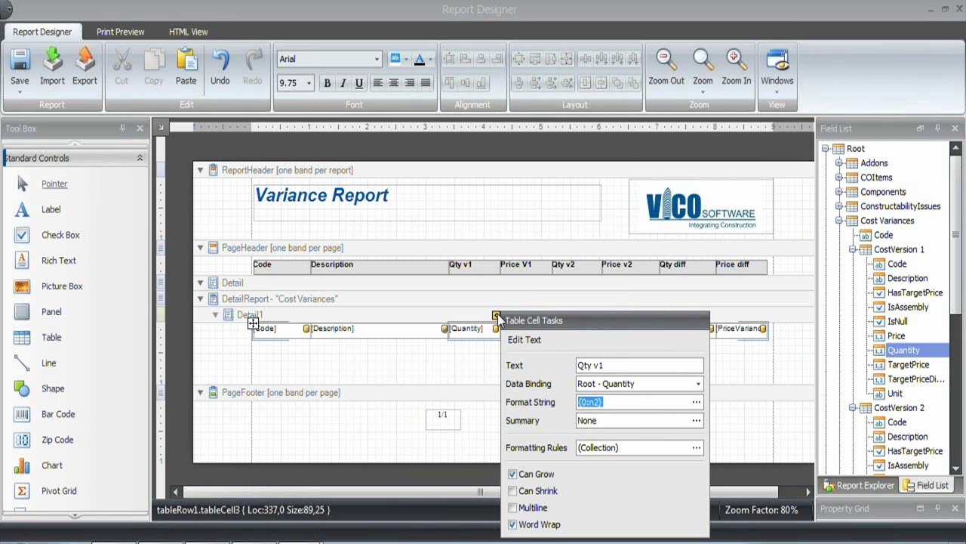
# Apply the {0:n2} format string to the version 1 Price and version 2 Quantity cells in the Detail1 band.
pyautogui.click(554, 326)
pyautogui.click(548, 315)
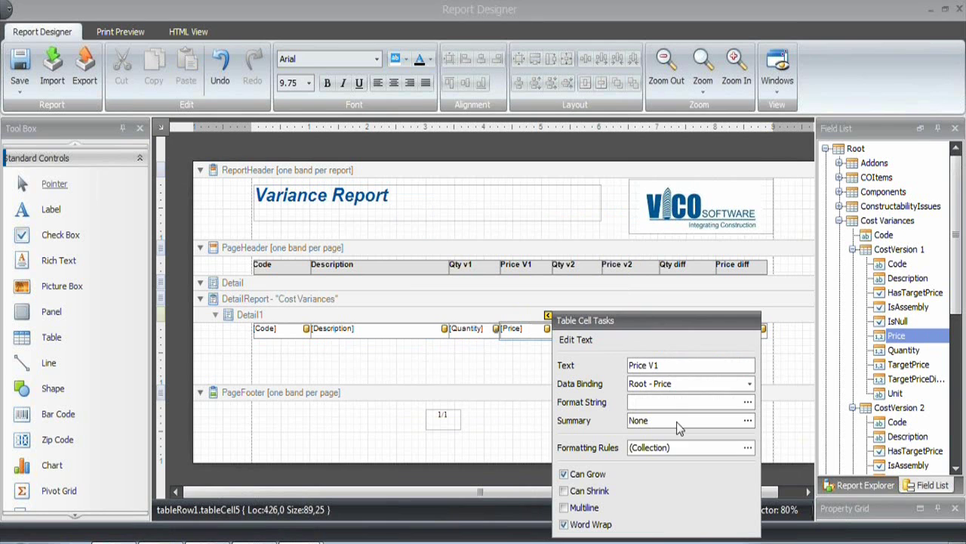
pyautogui.hotkey('ctrl', 'v')
pyautogui.click(548, 315)
pyautogui.click(568, 330)
pyautogui.click(597, 315)
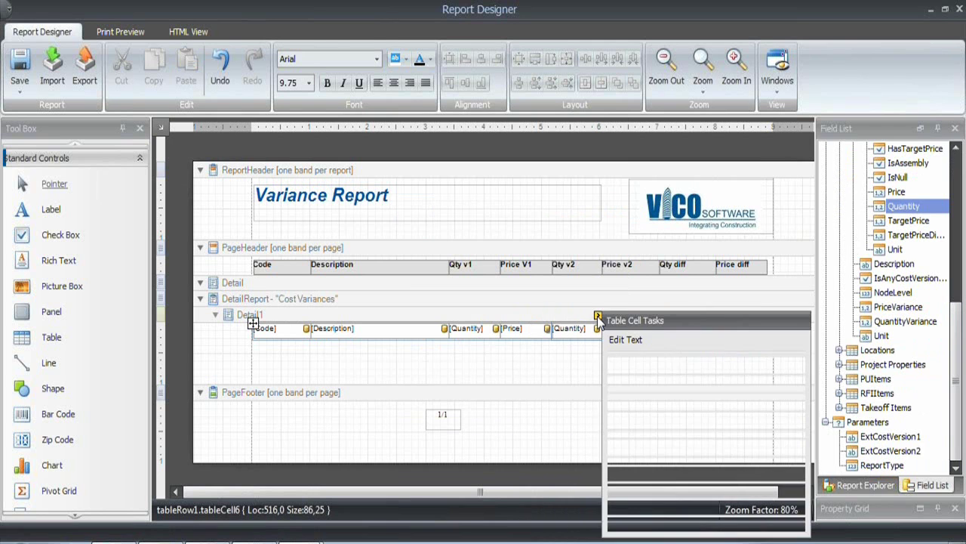
pyautogui.hotkey('ctrl', 'v')
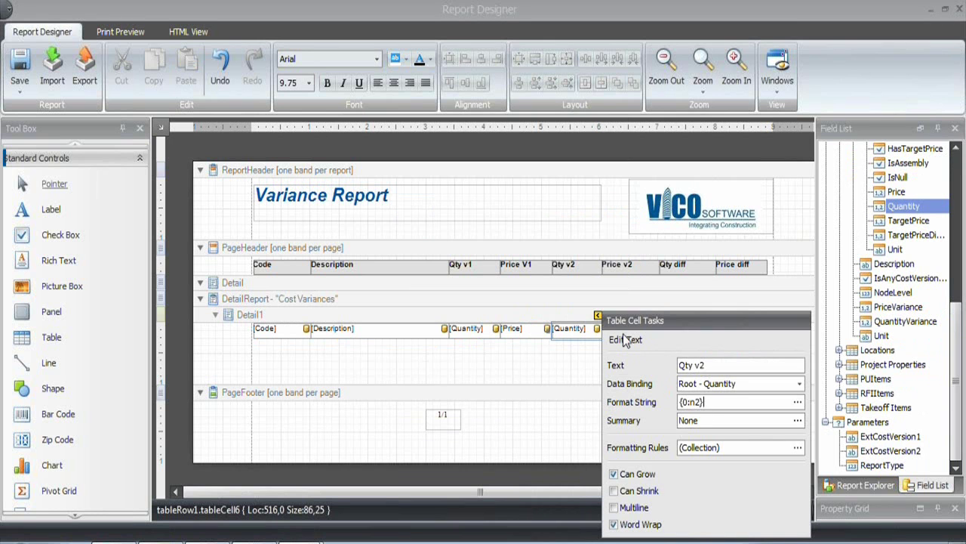
# Apply the {0:n2} format string to the version 2 Price and QuantityVariance cells in the Detail1 band.
pyautogui.click(634, 332)
pyautogui.click(654, 315)
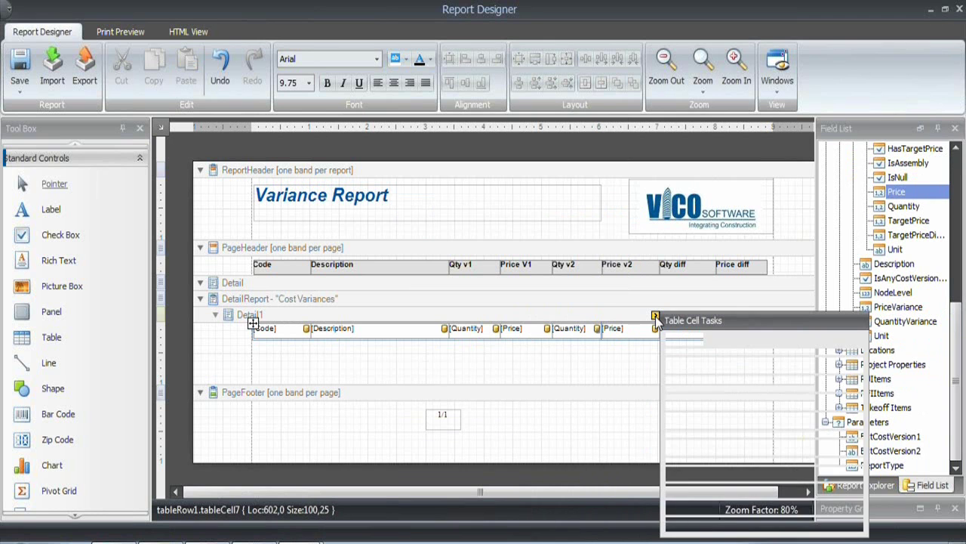
pyautogui.hotkey('ctrl', 'v')
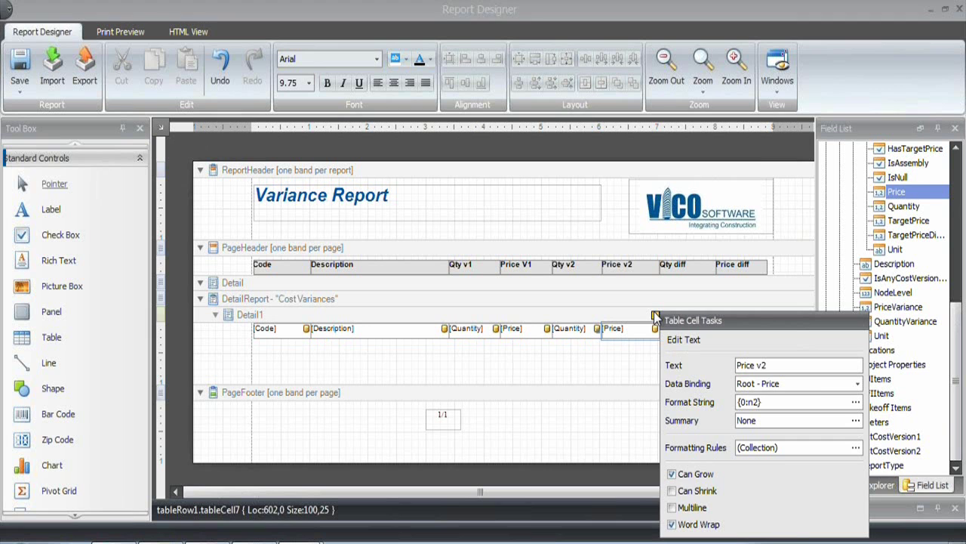
pyautogui.click(684, 331)
pyautogui.click(711, 316)
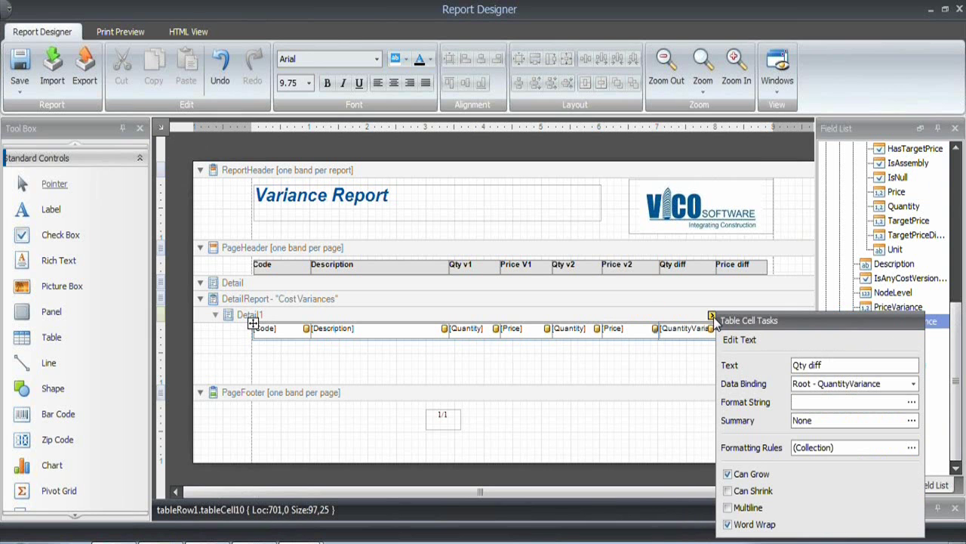
pyautogui.click(801, 402)
pyautogui.hotkey('ctrl', 'v')
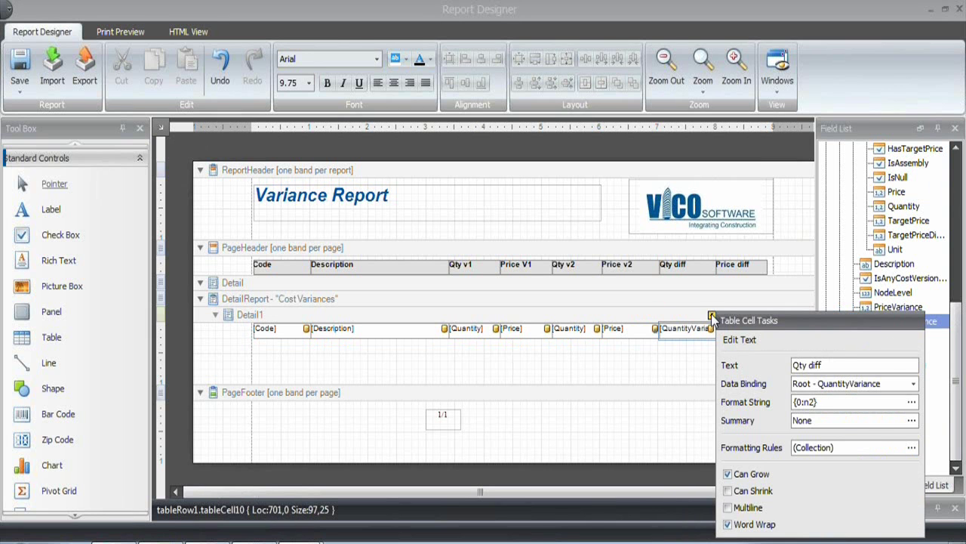
pyautogui.click(711, 316)
# Apply the {0:n2} format string to the PriceVariance cell in the Detail1 band.
pyautogui.click(732, 331)
pyautogui.click(763, 314)
pyautogui.click(672, 402)
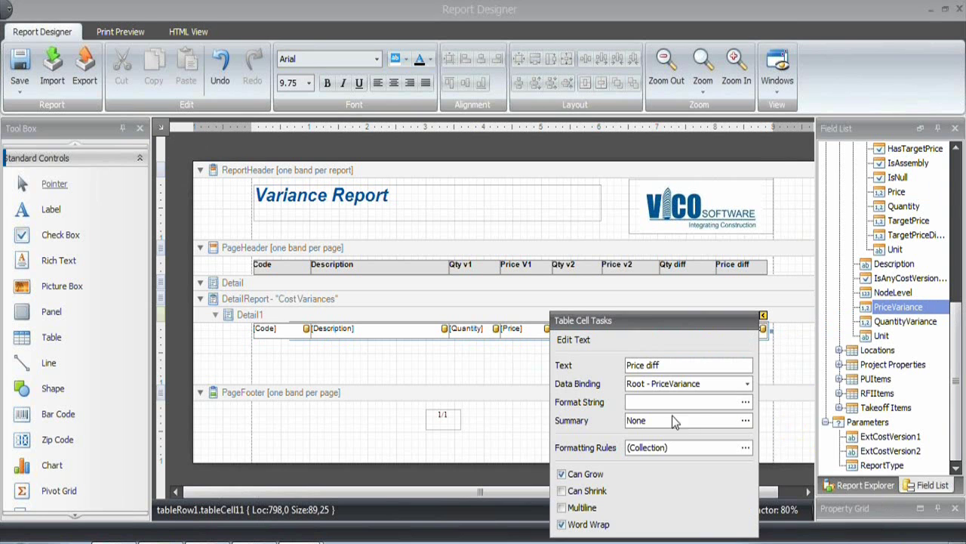
pyautogui.hotkey('ctrl', 'v')
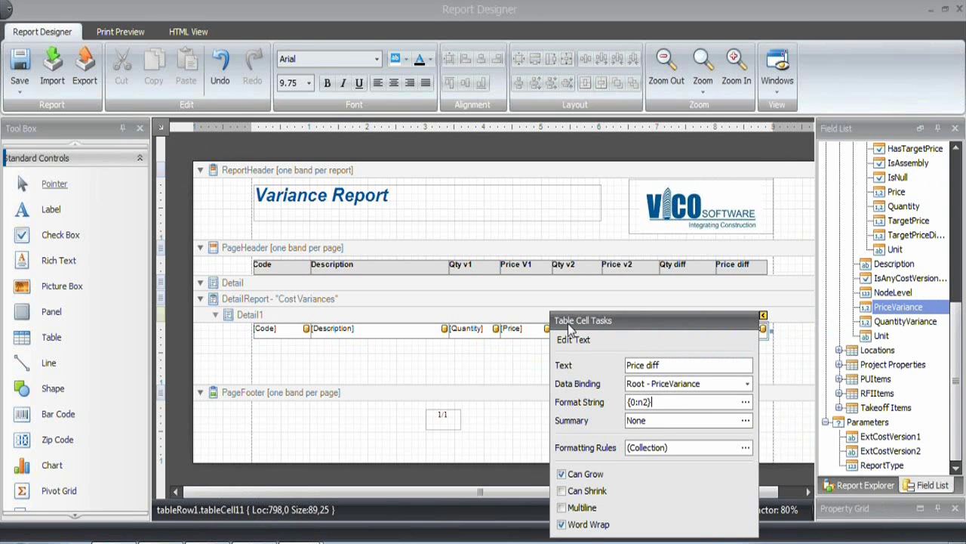
pyautogui.click(763, 317)
# Reduce the Detail1 band's height to 25 so it fits tightly around the table row.
pyautogui.click(693, 365)
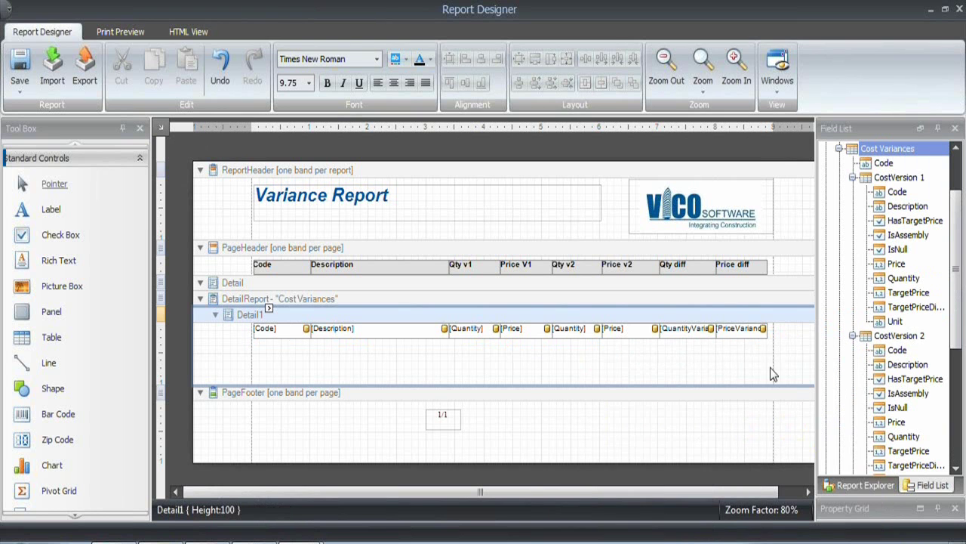
pyautogui.moveTo(790, 384); pyautogui.dragTo(792, 336)
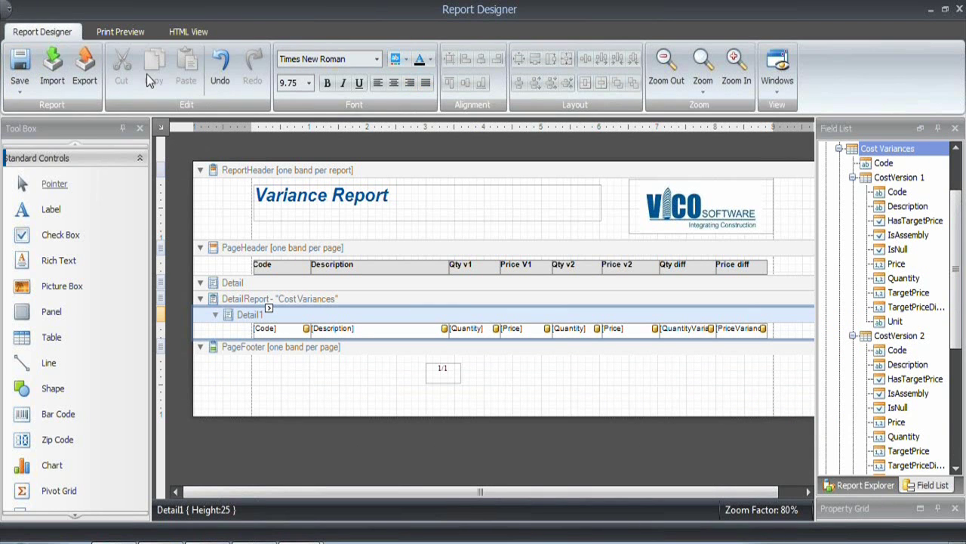
# Generate a print preview of the report comparing Left Version 3_third version with Right Version 4_Version 04.
pyautogui.click(127, 32)
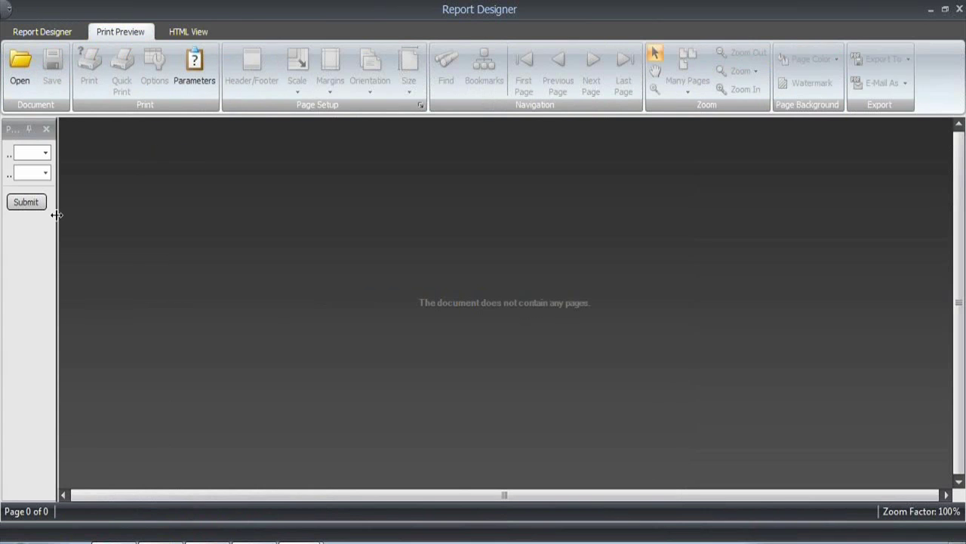
pyautogui.moveTo(57, 214); pyautogui.dragTo(140, 220)
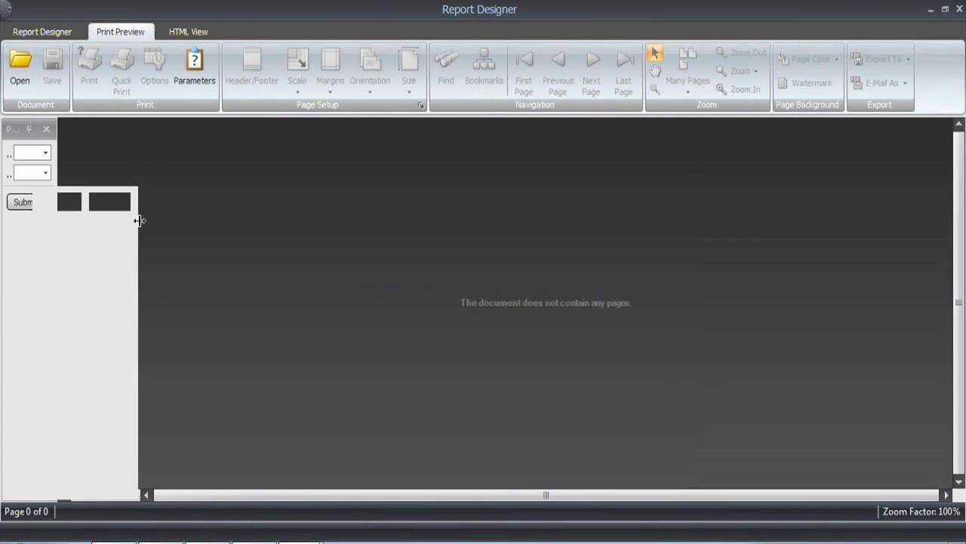
pyautogui.click(128, 153)
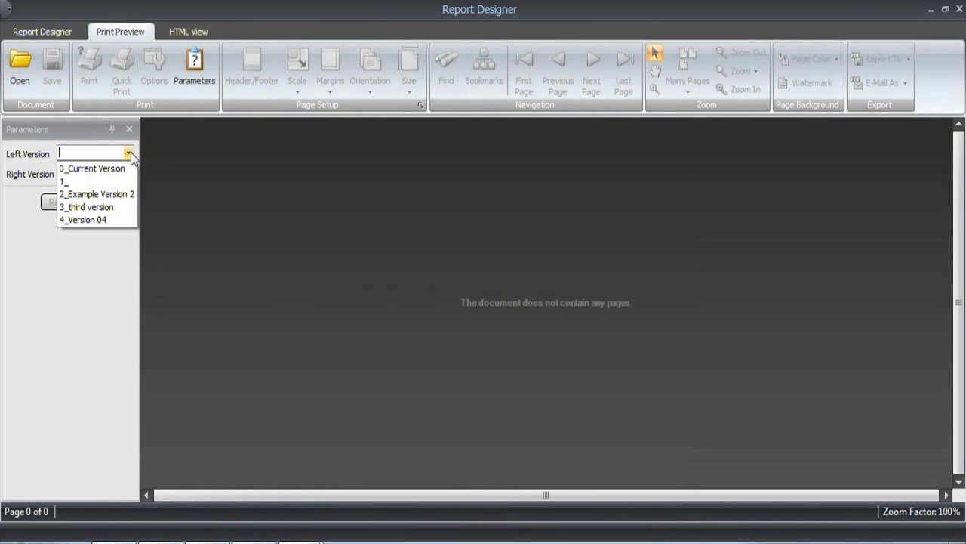
pyautogui.click(86, 207)
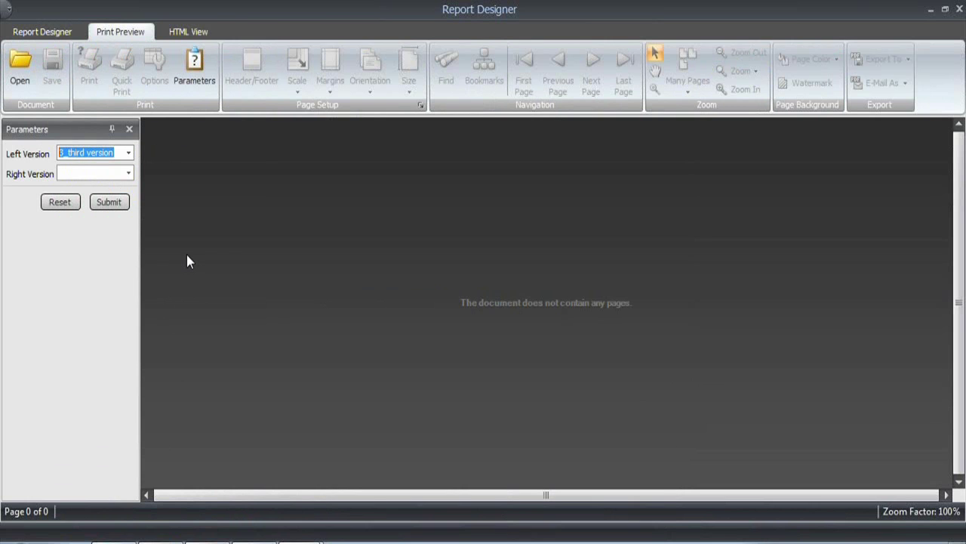
pyautogui.click(128, 173)
pyautogui.click(97, 239)
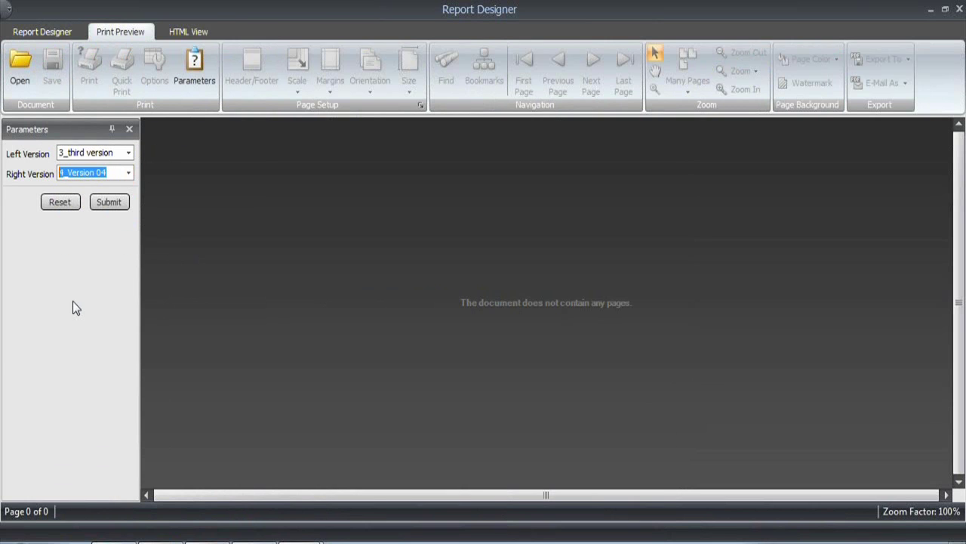
pyautogui.click(111, 208)
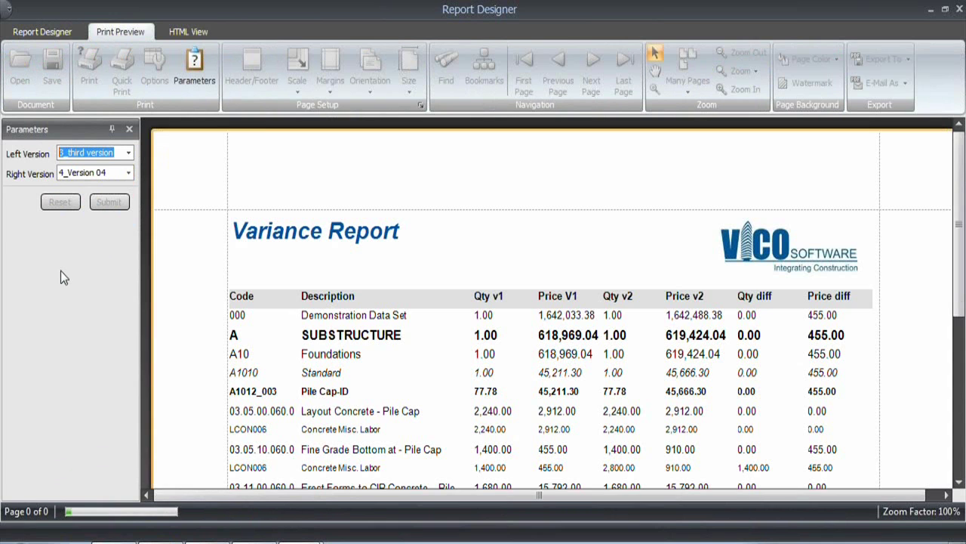
# Examine the previewed Variance Report's first page, checking the level formatting, number formats and the quantity and price differences.
pyautogui.click(538, 345)
pyautogui.scroll(-1, 517, 311)
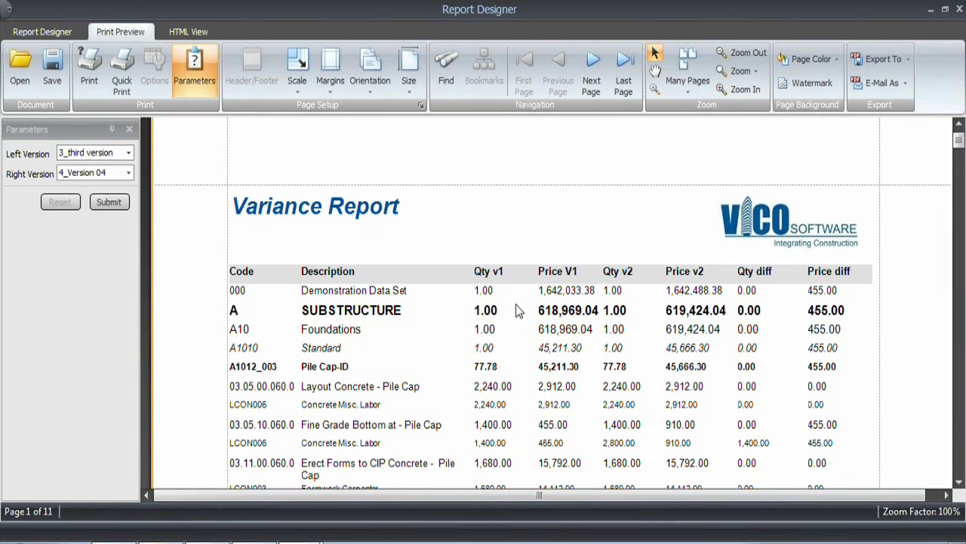
pyautogui.scroll(-2, 516, 304)
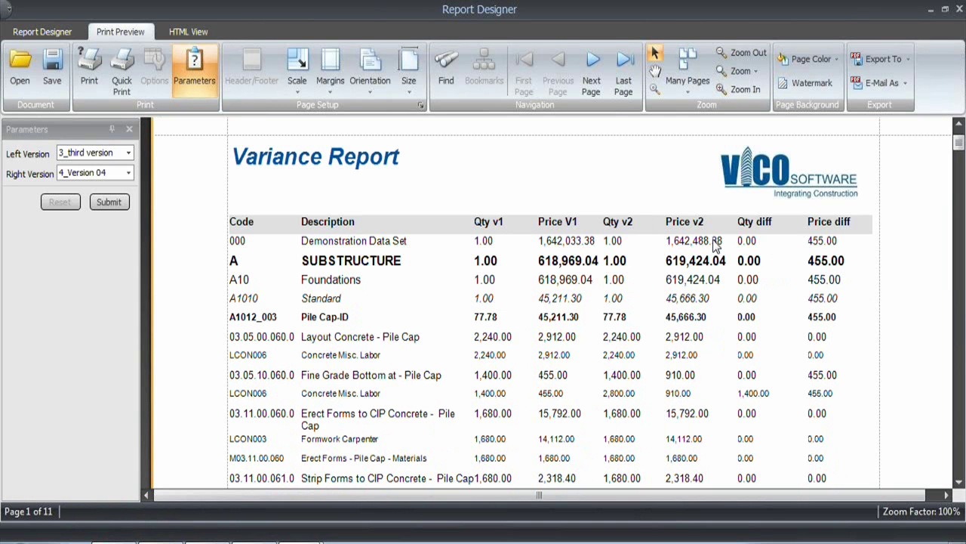
pyautogui.scroll(-1, 779, 359)
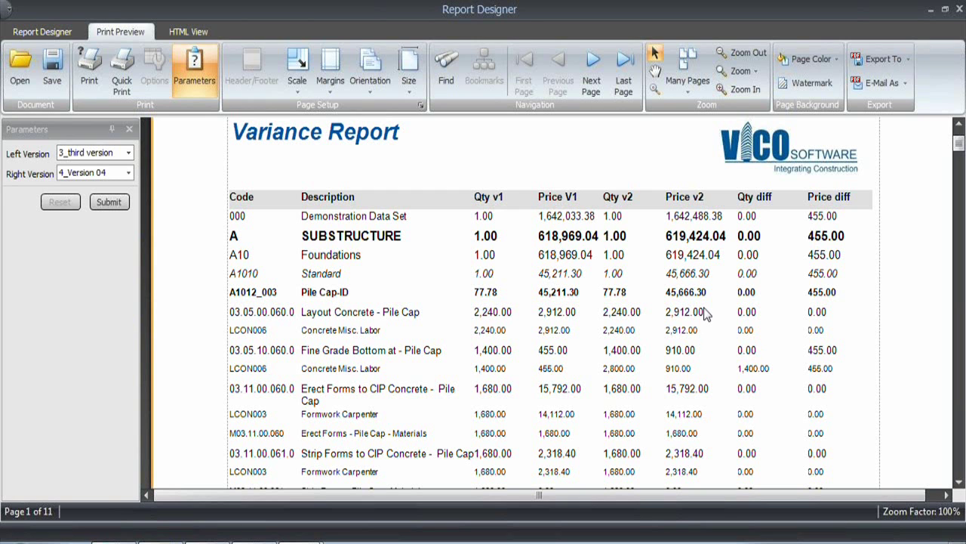
pyautogui.scroll(-1, 471, 318)
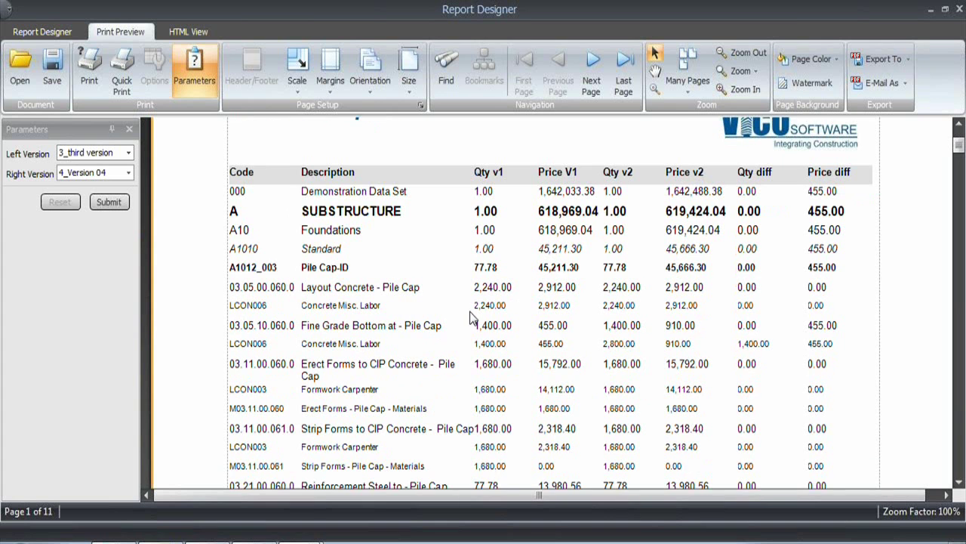
pyautogui.scroll(-1, 471, 319)
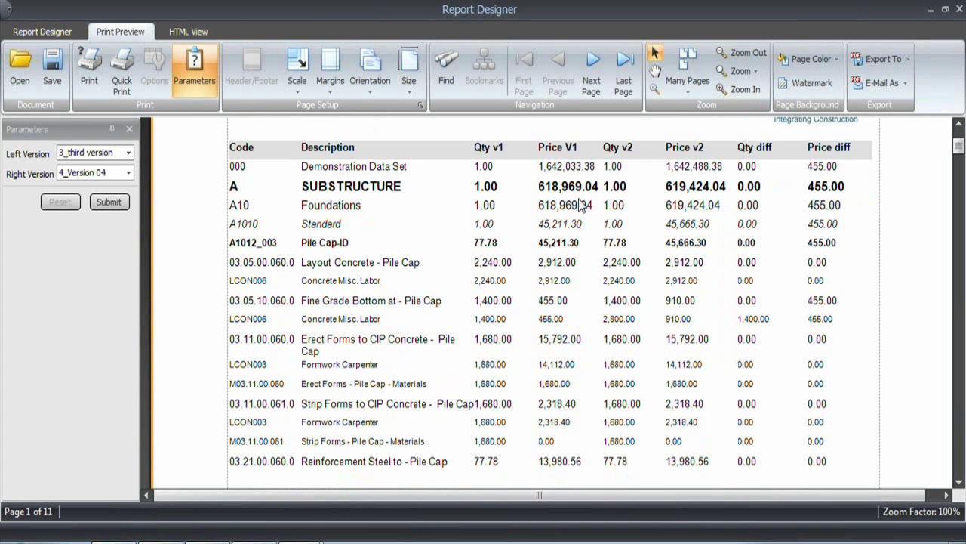